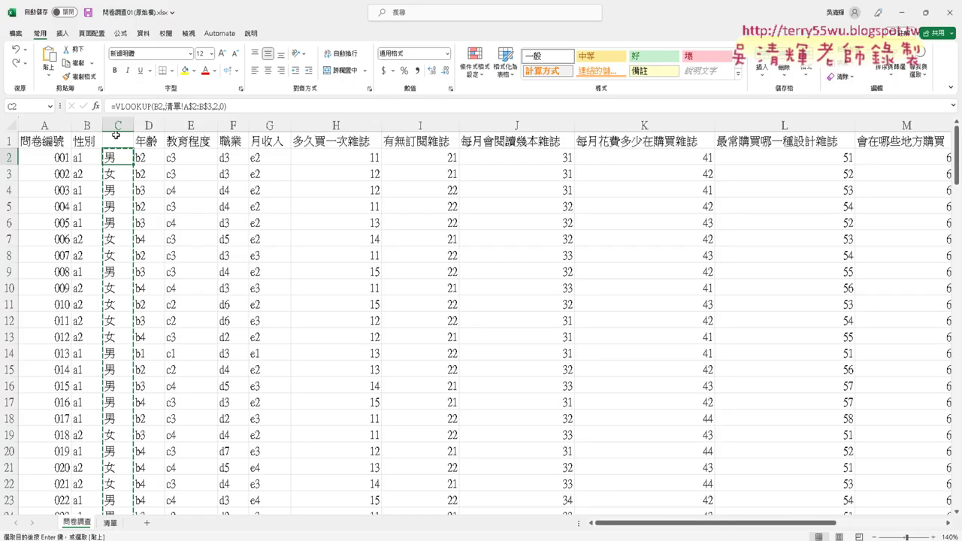
Step: Select column C of 男/女 gender labels, then minimize the questionnaire workbook
{"action": "left_click", "coordinate": [118, 125]}
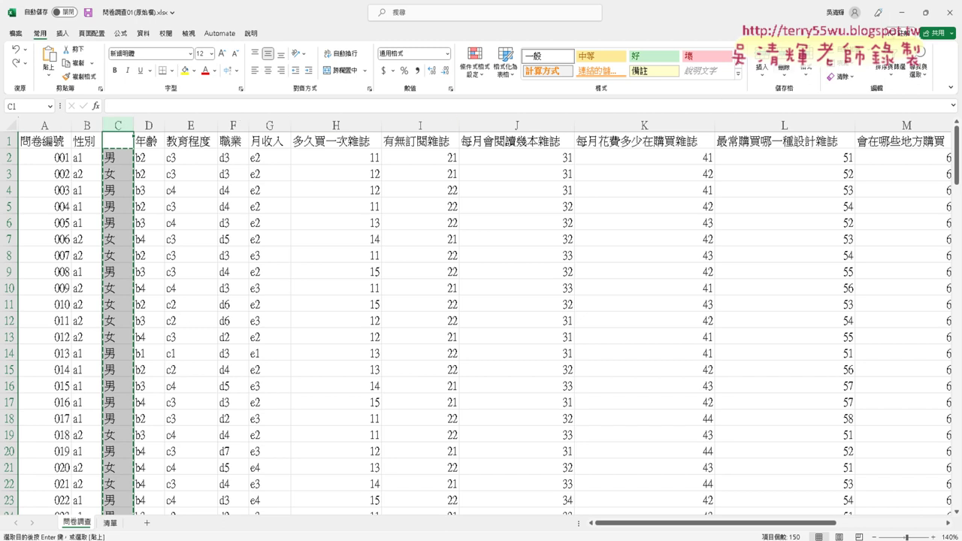
{"action": "left_click", "coordinate": [896, 14]}
Step: Go from the Google Drive file list to the 05_雜誌問卷調查分析 document tab
{"action": "left_click", "coordinate": [102, 11]}
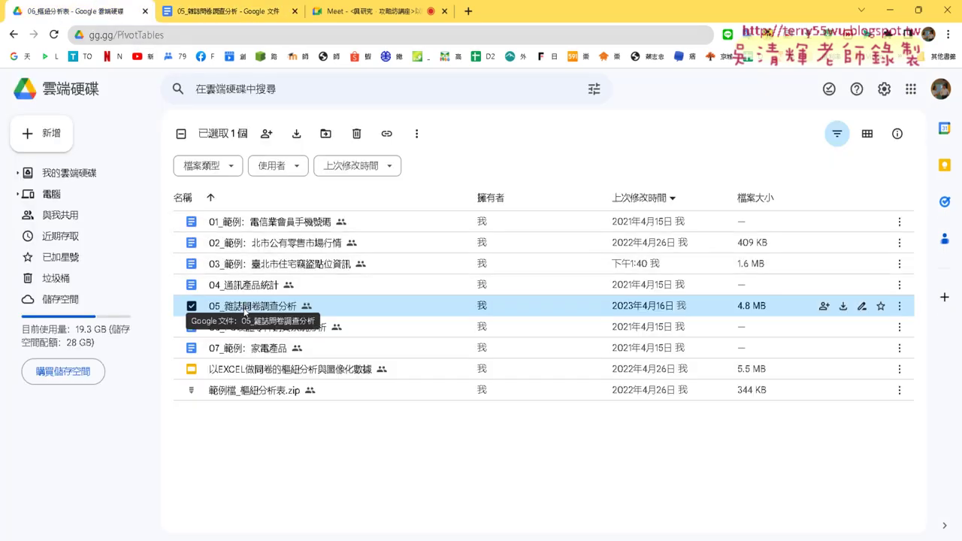
{"action": "left_click", "coordinate": [243, 14]}
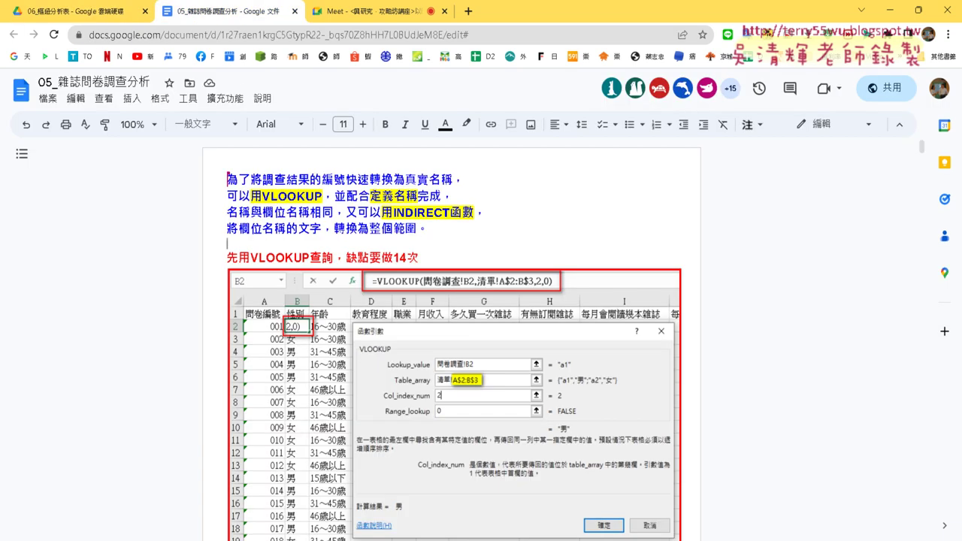
Step: Highlight VLOOKUP in the notes, scroll to the sheet-tab screenshot, and minimize Chrome
{"action": "mouse_move", "coordinate": [262, 196]}
{"action": "left_mouse_down"}
{"action": "mouse_move", "coordinate": [418, 197]}
{"action": "mouse_move", "coordinate": [451, 212]}
{"action": "left_mouse_up"}
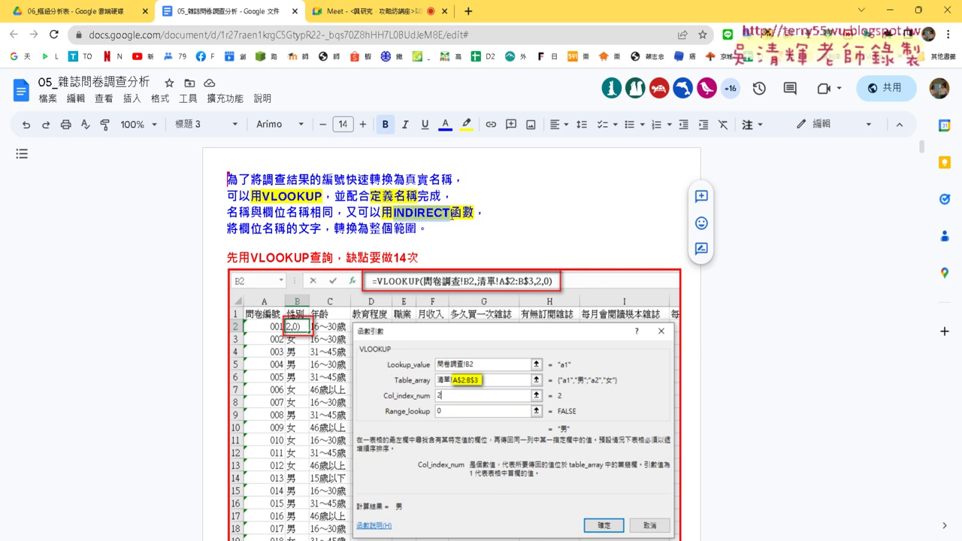
{"action": "scroll", "coordinate": [452, 216], "scroll_direction": "down", "scroll_amount": 2}
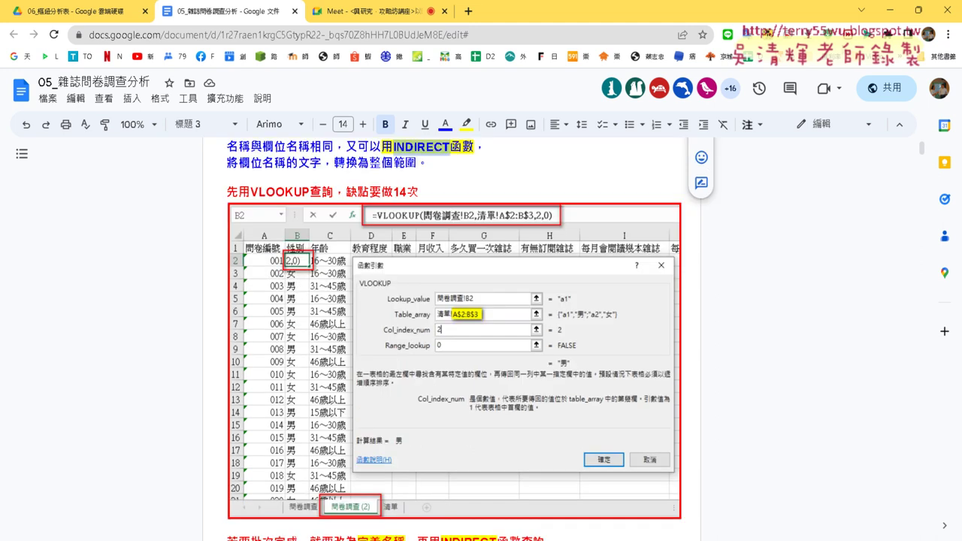
{"action": "left_click", "coordinate": [887, 15]}
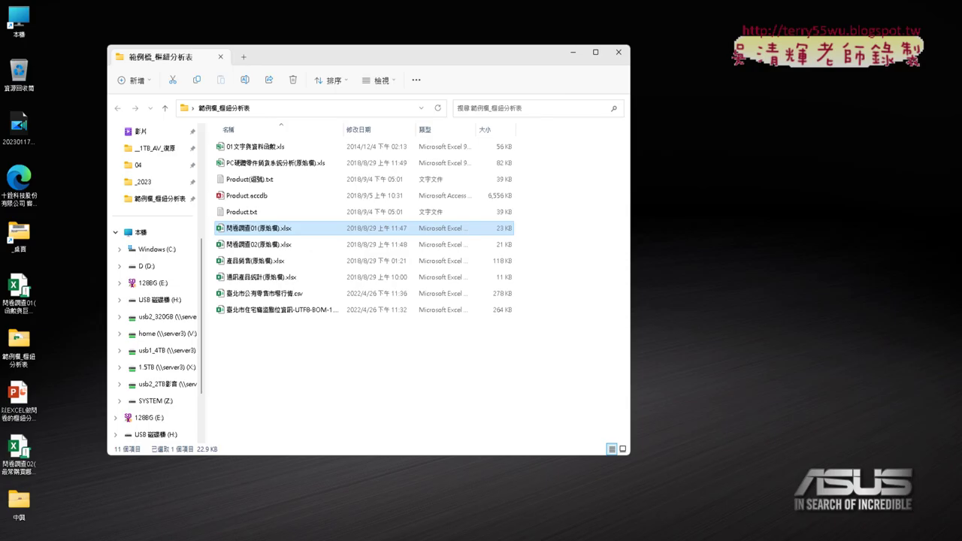
Step: Restore Excel and open the Function Arguments for C2's VLOOKUP formula
{"action": "left_click", "coordinate": [291, 530]}
{"action": "left_click", "coordinate": [120, 157]}
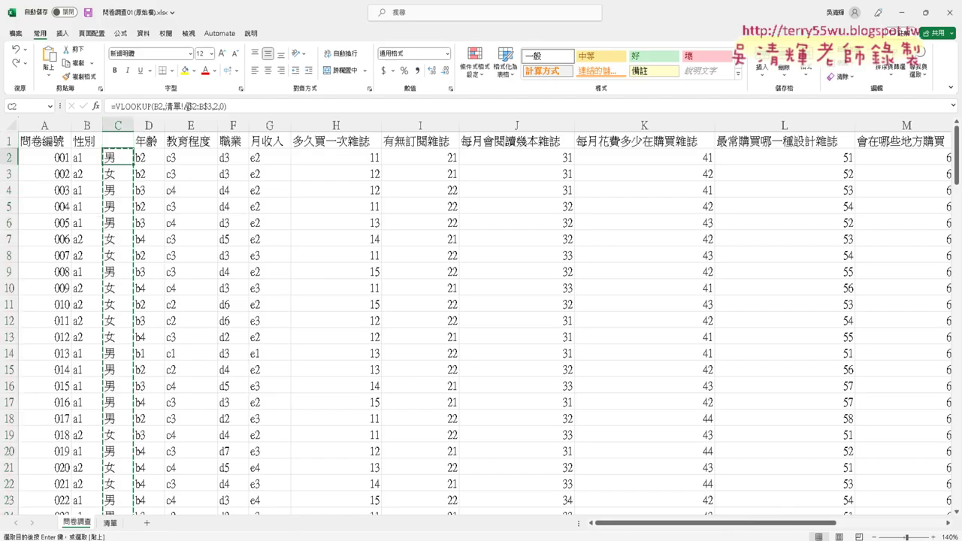
{"action": "left_click", "coordinate": [136, 107]}
{"action": "left_click", "coordinate": [96, 106]}
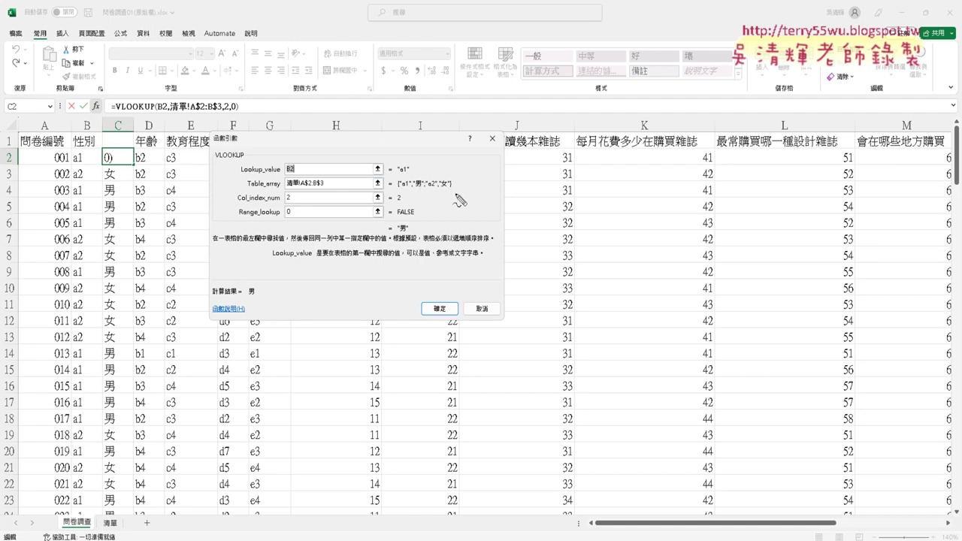
Step: Underline the Table_array argument and its result in red, then clear and close the dialog
{"action": "left_click_drag", "start_coordinate": [454, 193], "coordinate": [392, 194]}
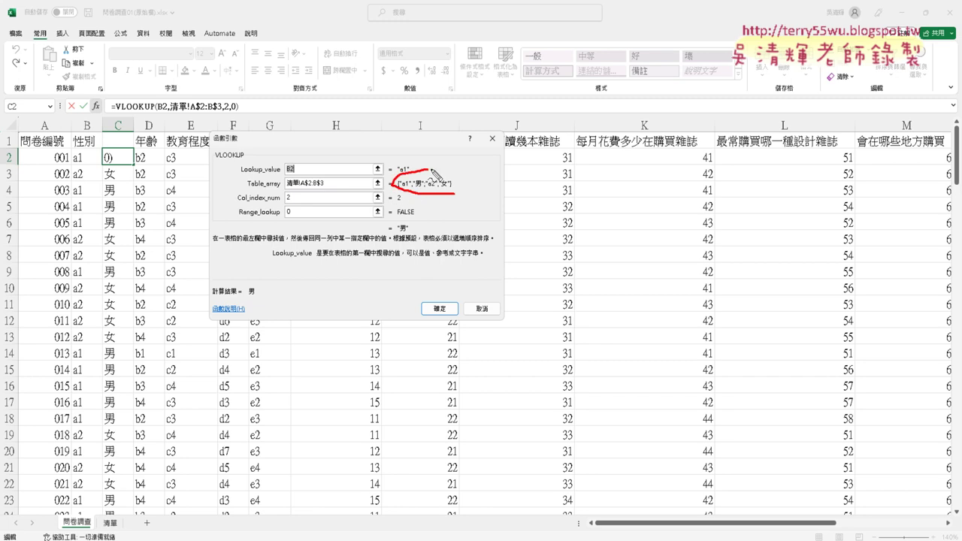
{"action": "left_click_drag", "start_coordinate": [267, 190], "coordinate": [280, 190]}
{"action": "key", "text": "Escape"}
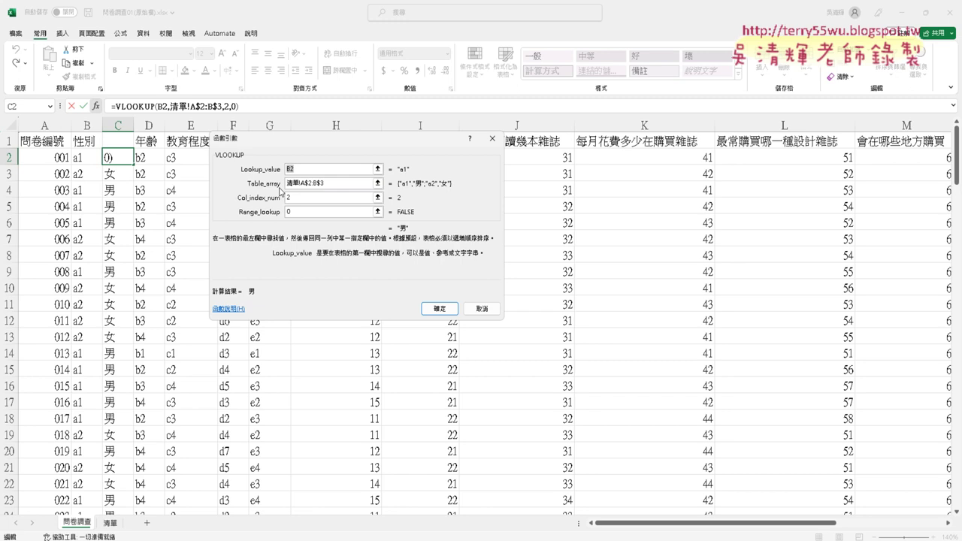
{"action": "left_click", "coordinate": [482, 309]}
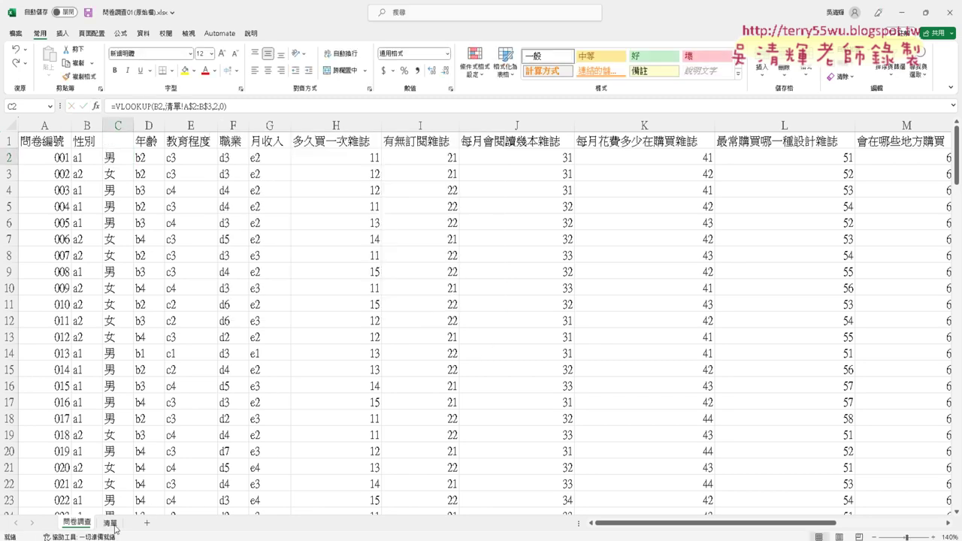
Step: Select the 性別 code range A2:B3 on 清單, then reopen C2's VLOOKUP arguments on 問卷調查
{"action": "left_click", "coordinate": [113, 524]}
{"action": "left_click_drag", "start_coordinate": [43, 170], "coordinate": [84, 193]}
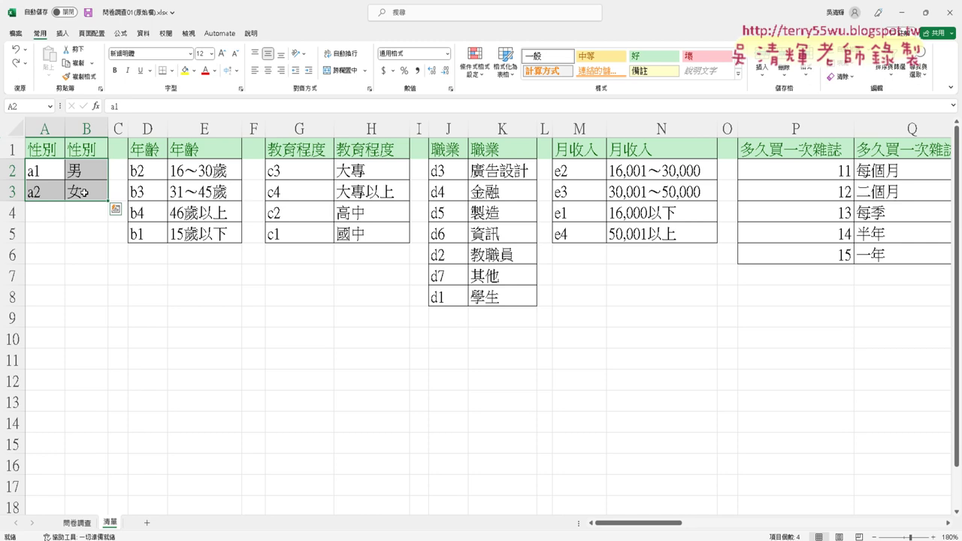
{"action": "left_click", "coordinate": [75, 524]}
{"action": "left_click", "coordinate": [136, 106]}
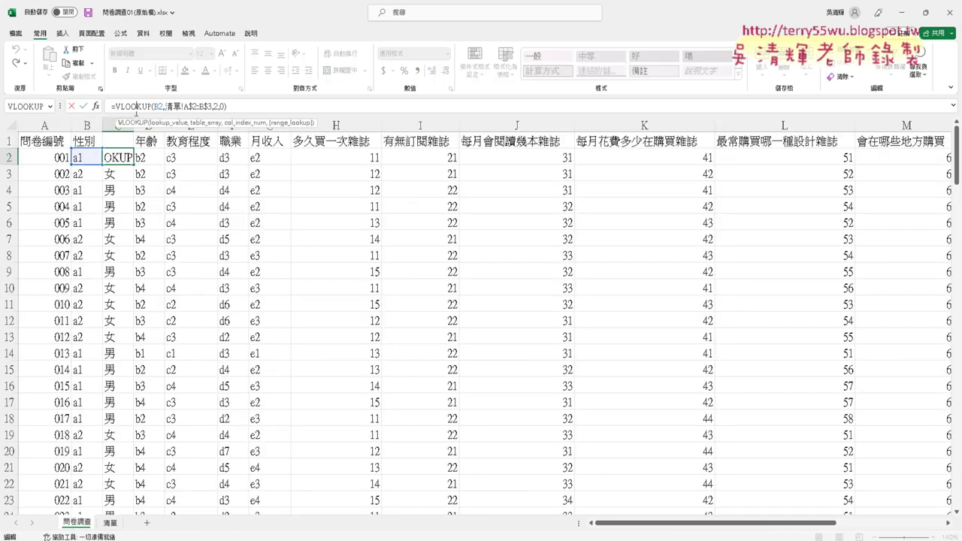
{"action": "left_click", "coordinate": [94, 106]}
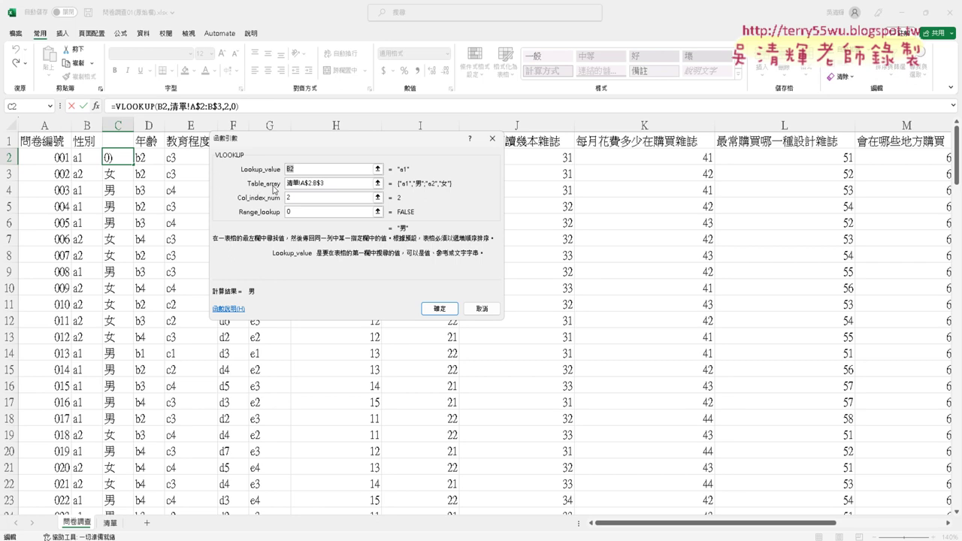
Step: Select the Table_array reference 清單!A$2:B$3 in the arguments dialog
{"action": "left_click", "coordinate": [330, 184]}
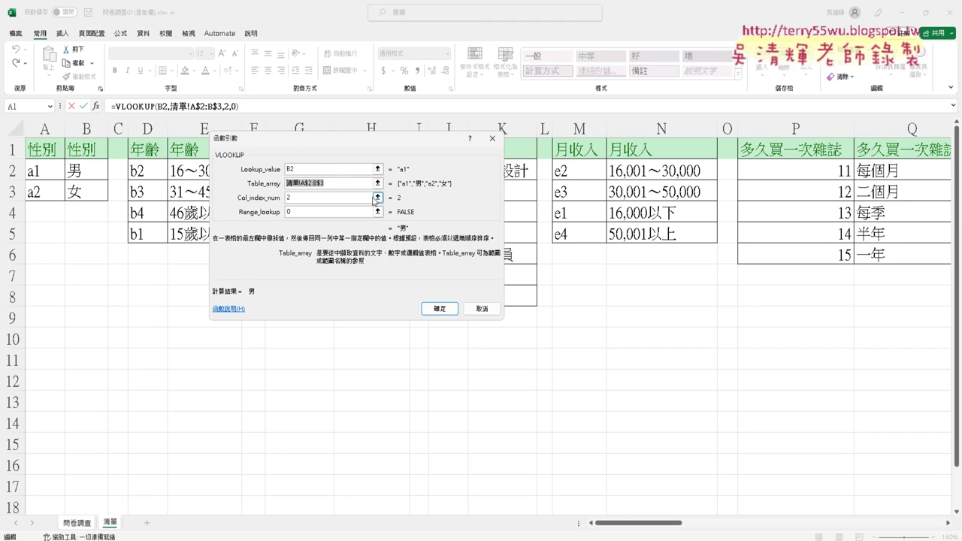
{"action": "left_click", "coordinate": [327, 182]}
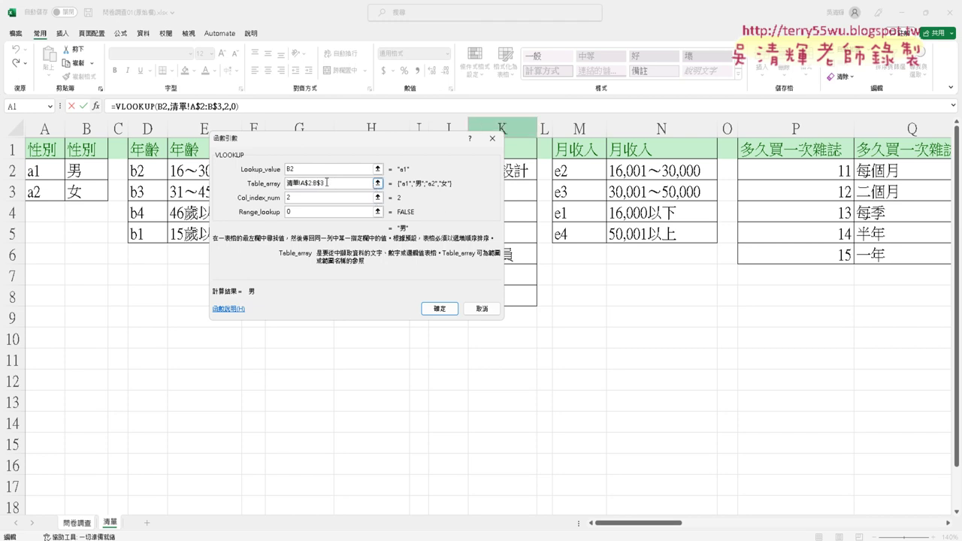
{"action": "left_click_drag", "start_coordinate": [327, 182], "coordinate": [284, 182]}
{"action": "left_click", "coordinate": [343, 183]}
Step: Draw red marks linking B2 and Table_array to the 清單 sheet range A2:B3, then cancel
{"action": "mouse_move", "coordinate": [292, 187]}
{"action": "left_mouse_down"}
{"action": "mouse_move", "coordinate": [224, 288]}
{"action": "mouse_move", "coordinate": [125, 513]}
{"action": "left_mouse_up"}
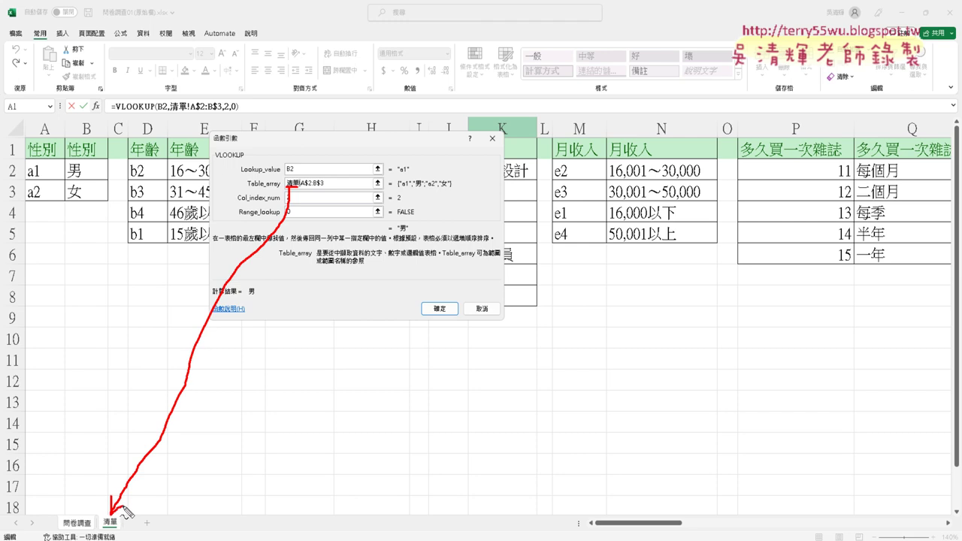
{"action": "left_click_drag", "start_coordinate": [295, 158], "coordinate": [294, 187]}
{"action": "key", "text": "Escape"}
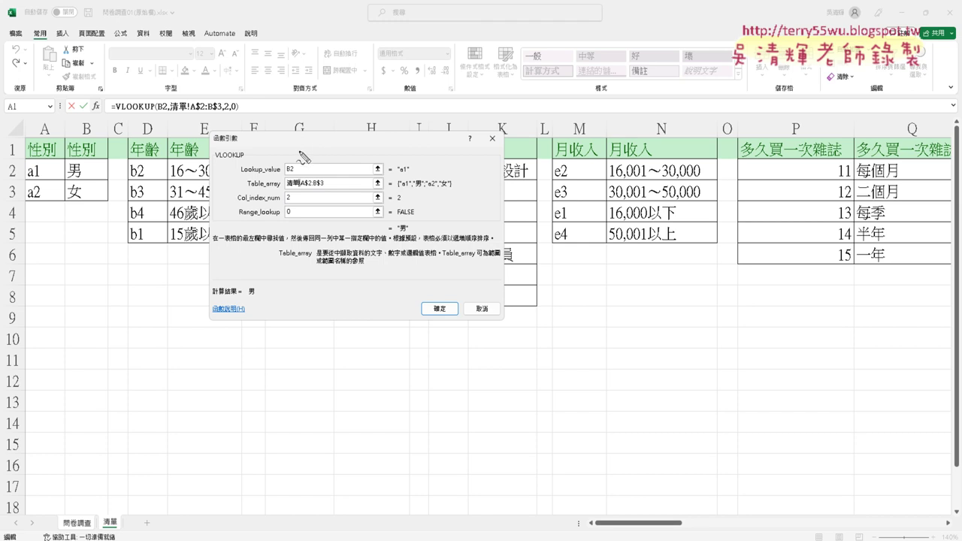
{"action": "mouse_move", "coordinate": [304, 166]}
{"action": "left_mouse_down"}
{"action": "mouse_move", "coordinate": [298, 205]}
{"action": "mouse_move", "coordinate": [327, 197]}
{"action": "left_mouse_up"}
{"action": "mouse_move", "coordinate": [96, 538]}
{"action": "left_mouse_down"}
{"action": "mouse_move", "coordinate": [114, 504]}
{"action": "mouse_move", "coordinate": [36, 230]}
{"action": "mouse_move", "coordinate": [58, 222]}
{"action": "left_mouse_up"}
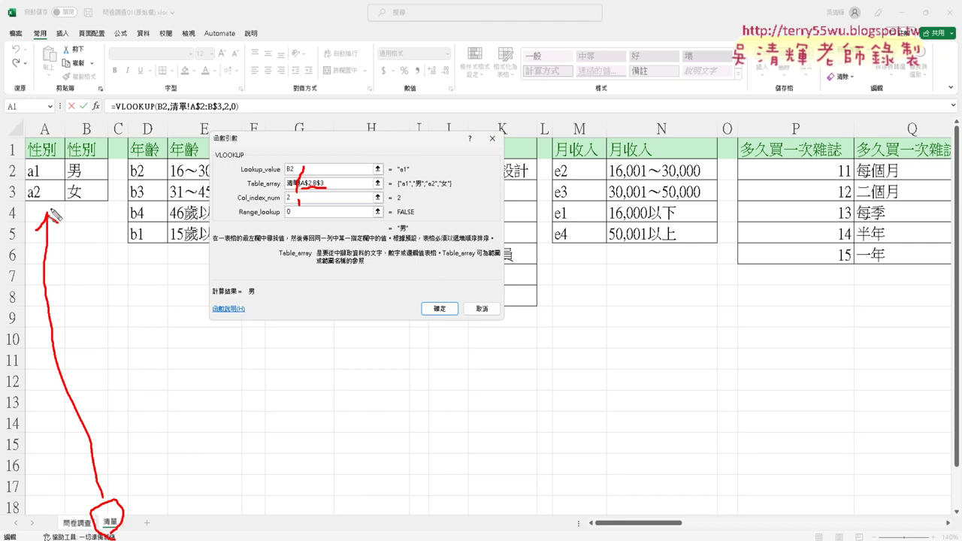
{"action": "mouse_move", "coordinate": [26, 161]}
{"action": "left_mouse_down"}
{"action": "mouse_move", "coordinate": [23, 203]}
{"action": "mouse_move", "coordinate": [84, 159]}
{"action": "mouse_move", "coordinate": [110, 212]}
{"action": "left_mouse_up"}
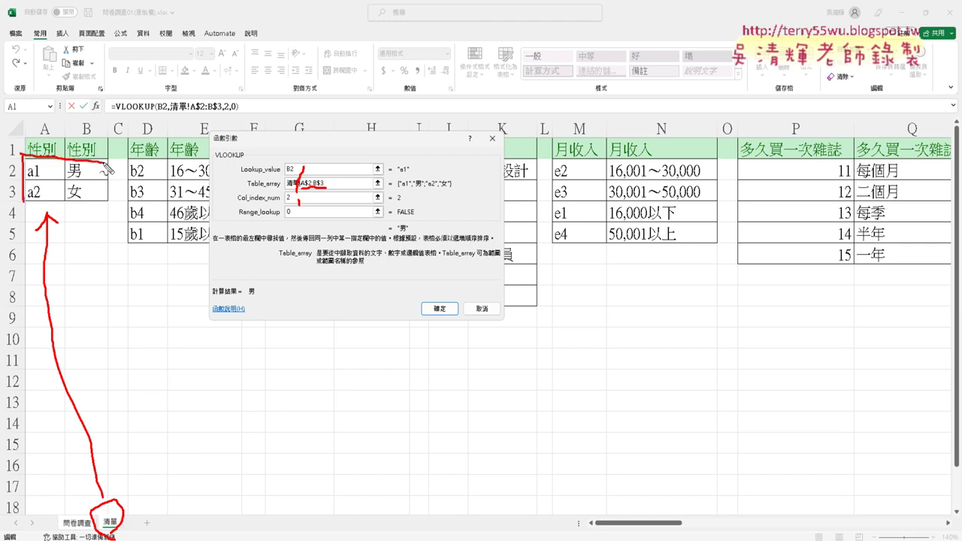
{"action": "left_click_drag", "start_coordinate": [31, 205], "coordinate": [110, 210]}
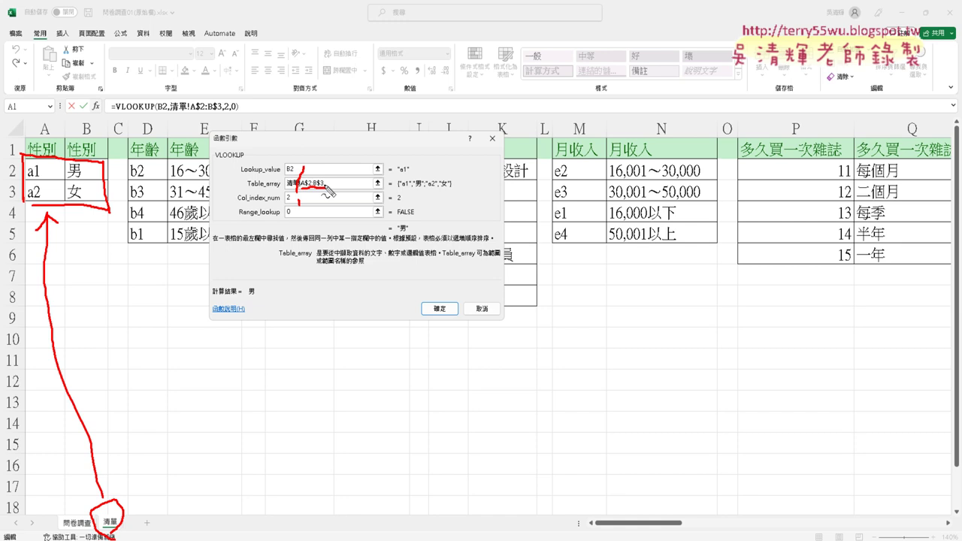
{"action": "key", "text": "Escape"}
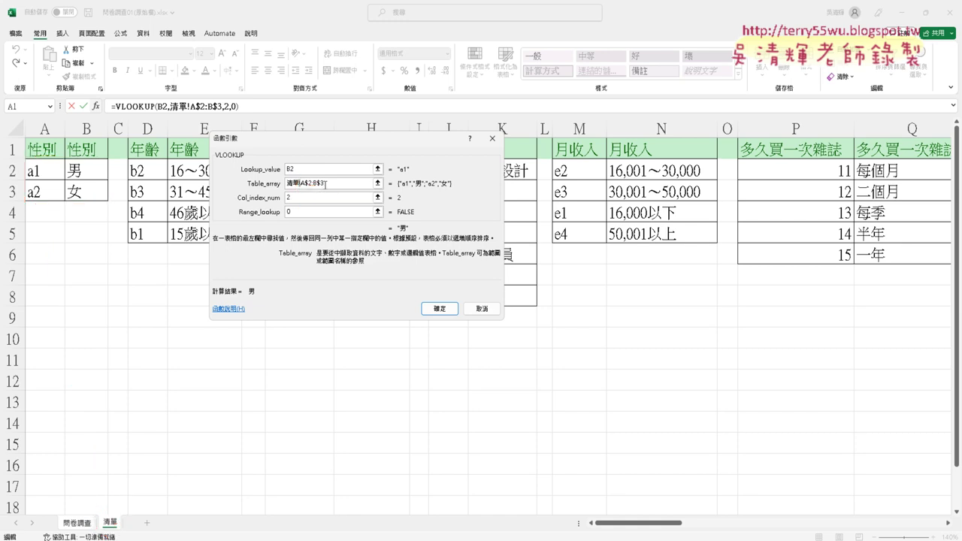
{"action": "left_click", "coordinate": [488, 309]}
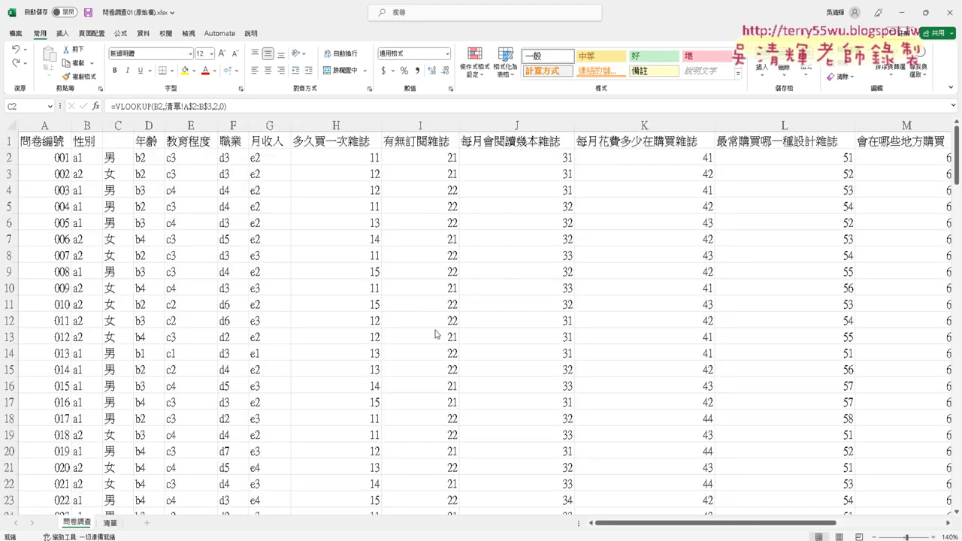
Step: Select A2:B3 on 清單 and box it in red, circling the displayed cell address
{"action": "left_click", "coordinate": [111, 523]}
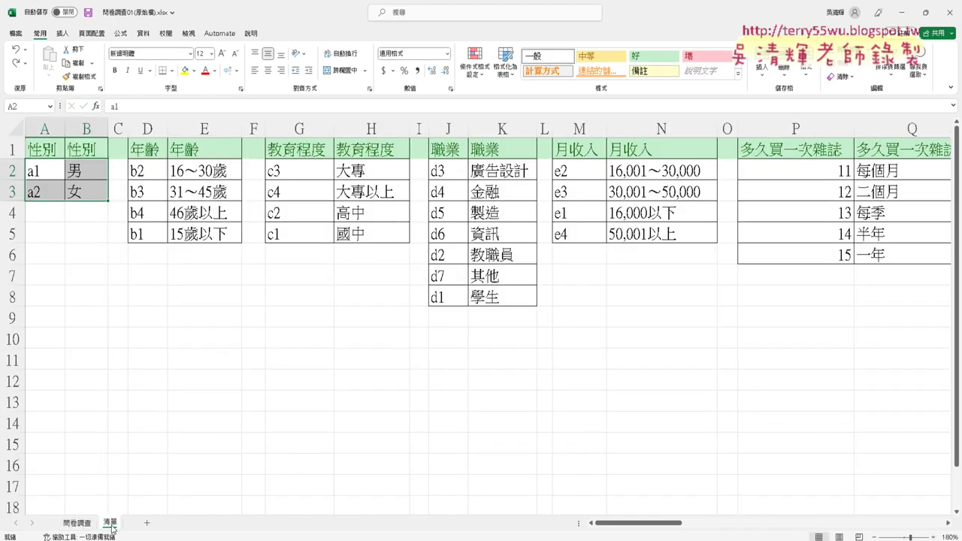
{"action": "left_click", "coordinate": [290, 461]}
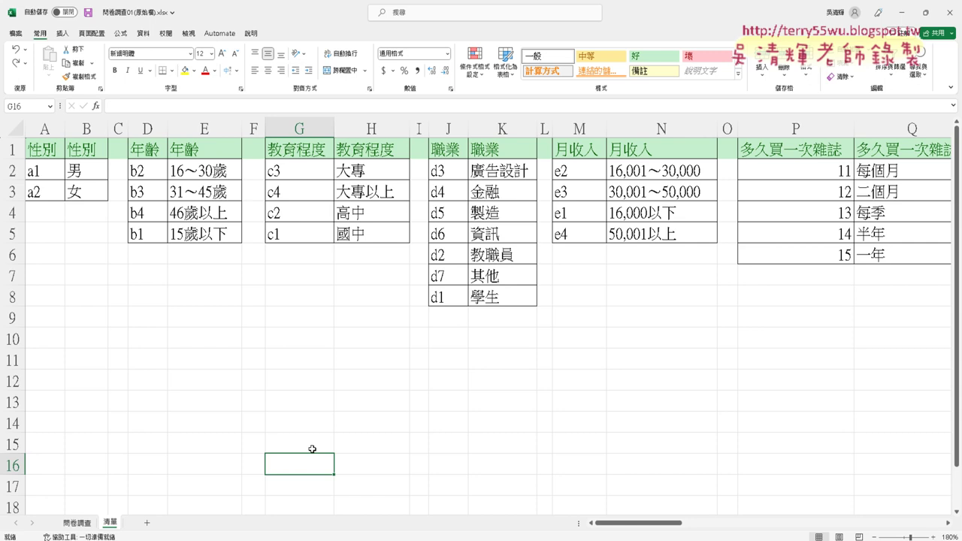
{"action": "left_click", "coordinate": [44, 171]}
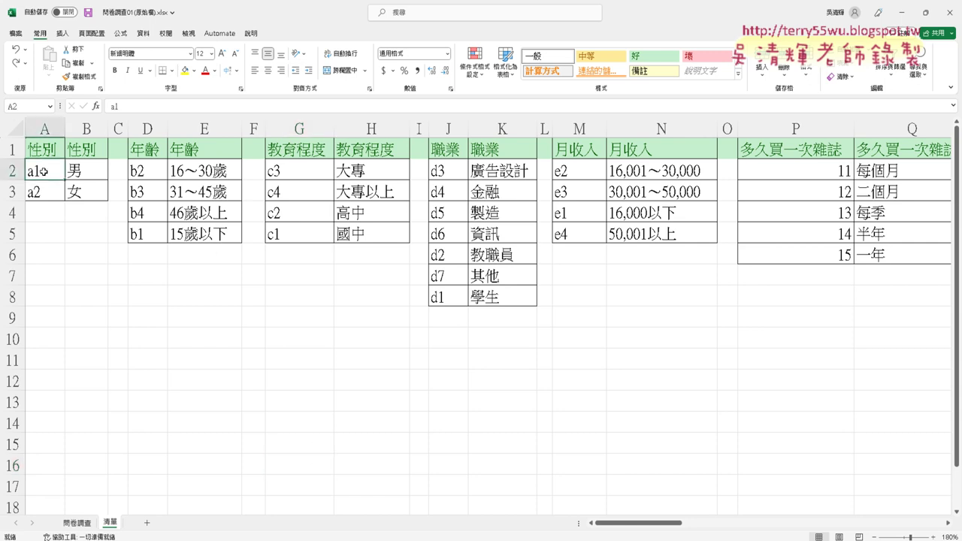
{"action": "left_click_drag", "start_coordinate": [45, 172], "coordinate": [81, 191]}
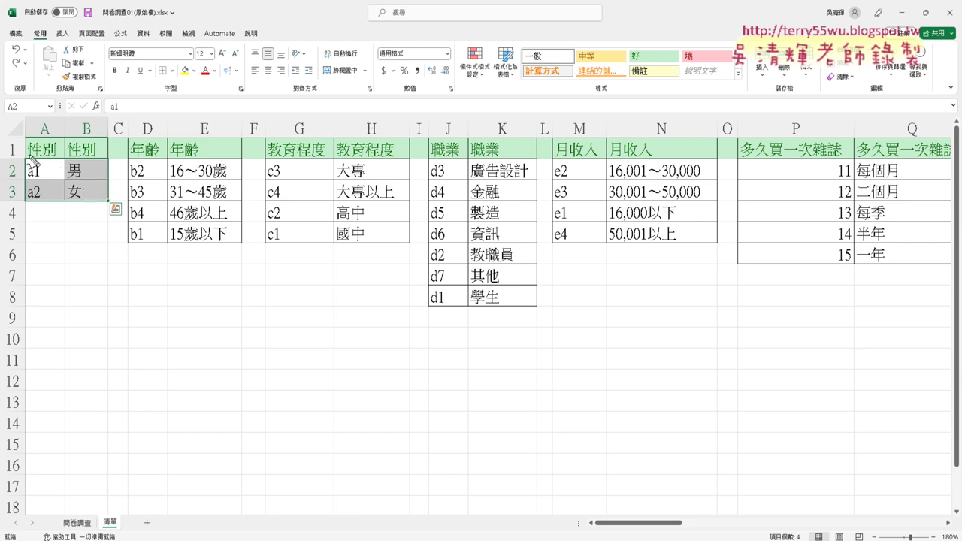
{"action": "left_click_drag", "start_coordinate": [28, 156], "coordinate": [23, 203]}
{"action": "mouse_move", "coordinate": [26, 161]}
{"action": "left_mouse_down"}
{"action": "mouse_move", "coordinate": [108, 164]}
{"action": "mouse_move", "coordinate": [104, 199]}
{"action": "left_mouse_up"}
{"action": "left_click_drag", "start_coordinate": [27, 200], "coordinate": [104, 200]}
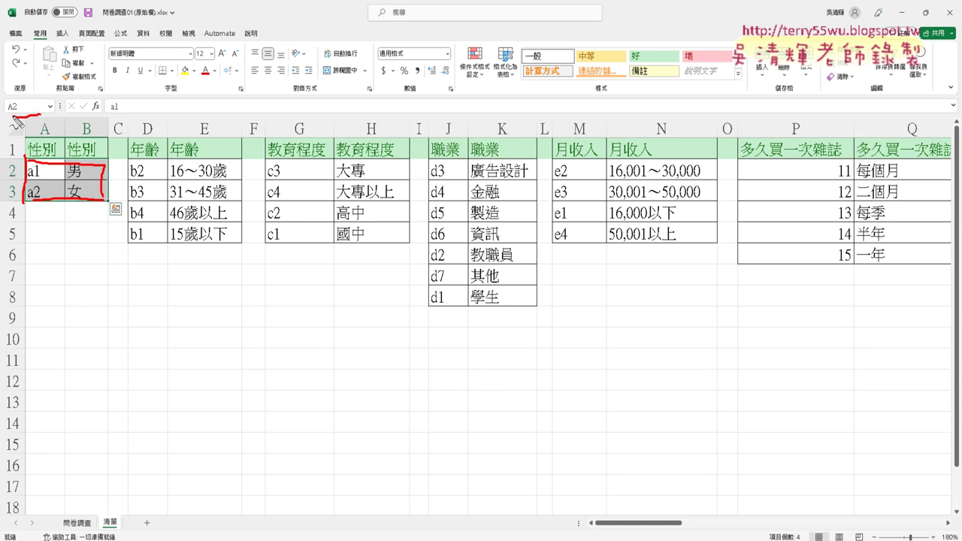
{"action": "left_click_drag", "start_coordinate": [37, 95], "coordinate": [42, 113]}
{"action": "mouse_move", "coordinate": [88, 163]}
{"action": "left_mouse_down"}
{"action": "mouse_move", "coordinate": [48, 106]}
{"action": "mouse_move", "coordinate": [54, 115]}
{"action": "left_mouse_up"}
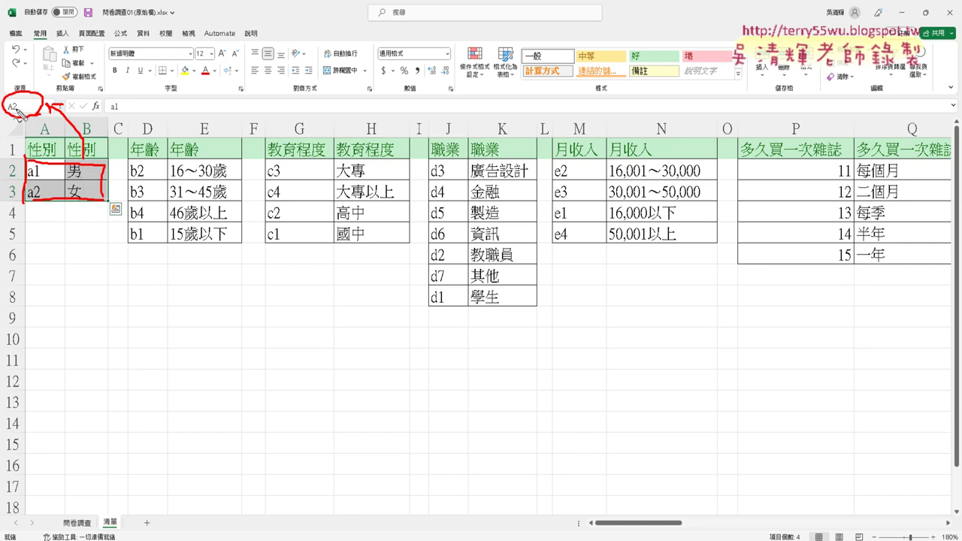
{"action": "key", "text": "Escape"}
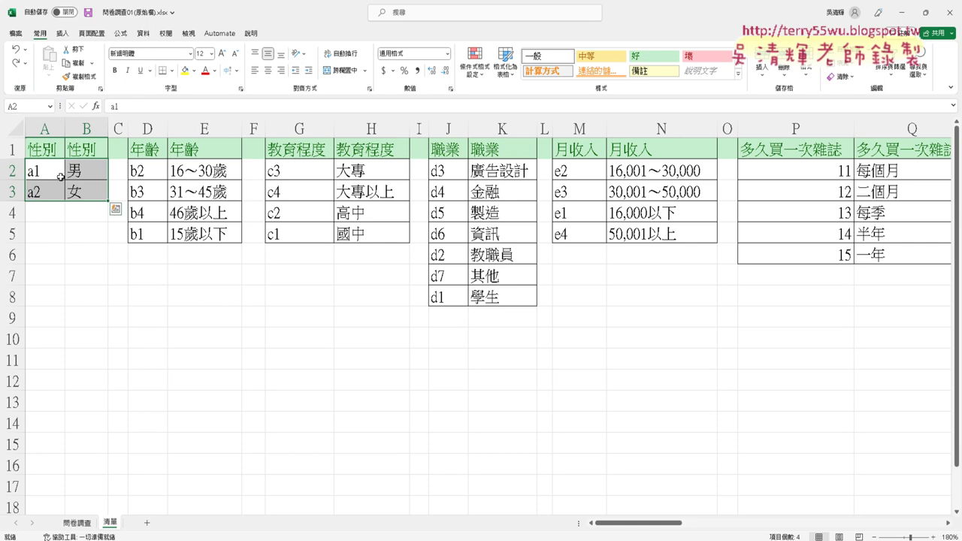
Step: Compare the 性別 headings on both sheets, then highlight the 性別 text in A1 on 清單
{"action": "left_click", "coordinate": [53, 152]}
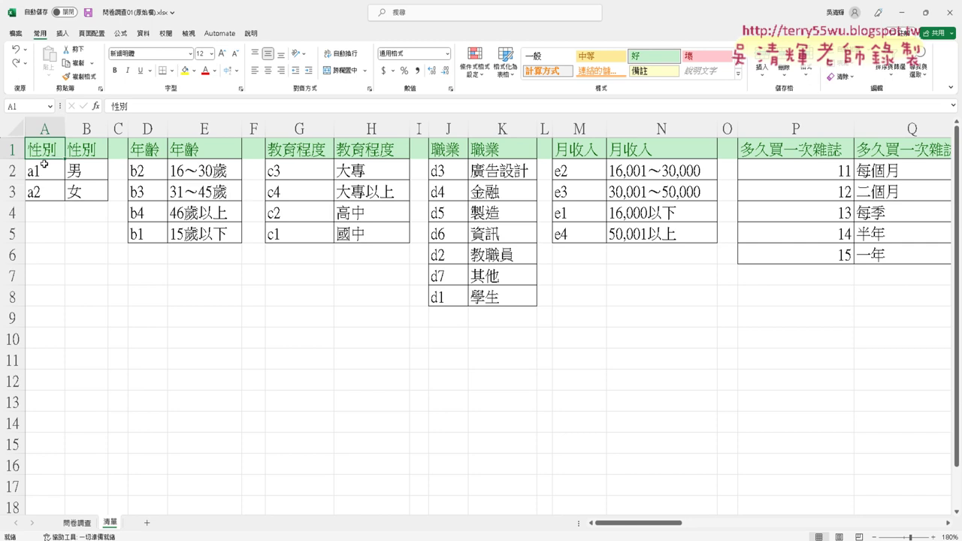
{"action": "left_click", "coordinate": [81, 524]}
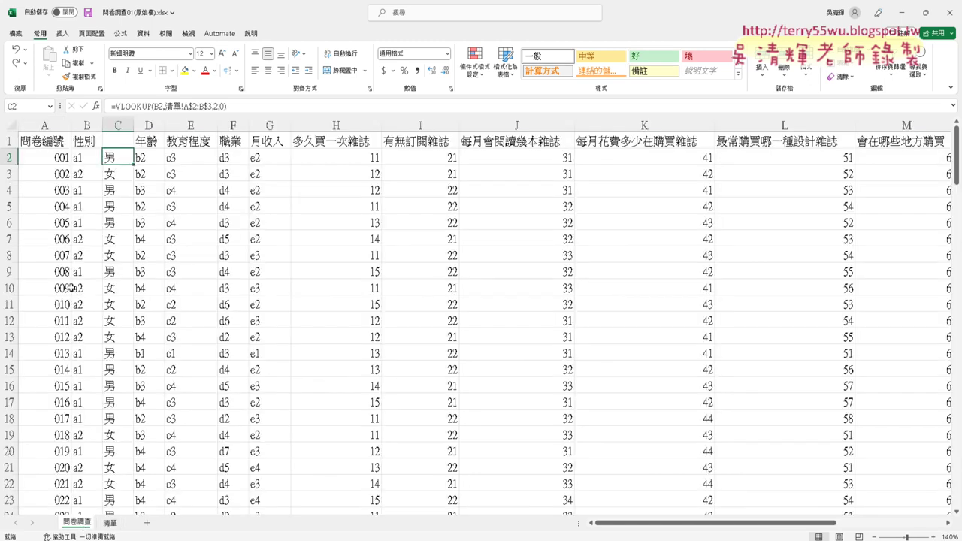
{"action": "left_click", "coordinate": [77, 142]}
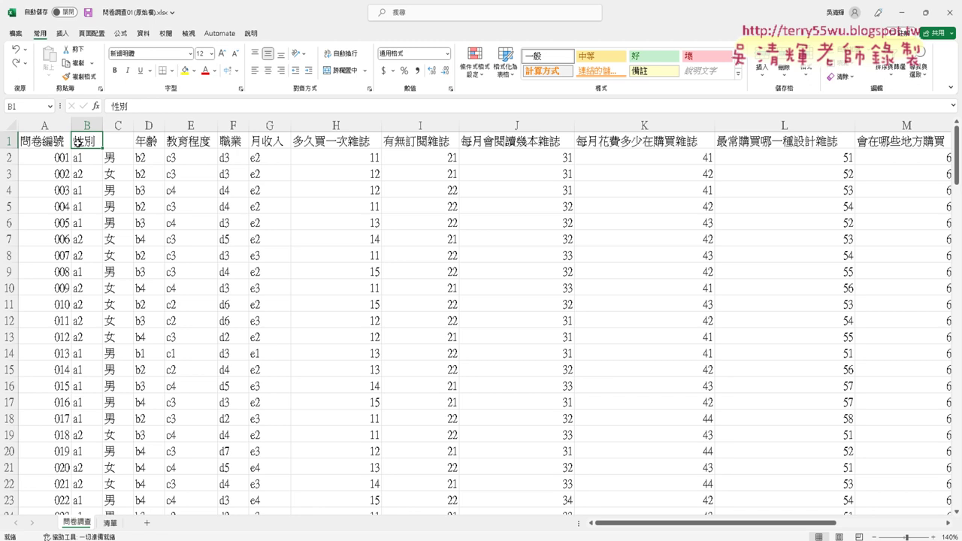
{"action": "left_click", "coordinate": [111, 524]}
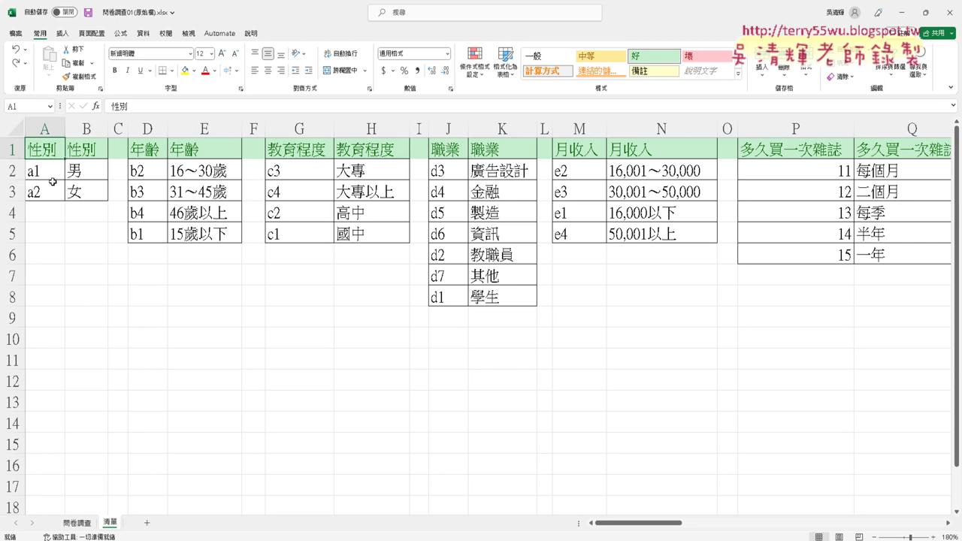
{"action": "left_click_drag", "start_coordinate": [39, 171], "coordinate": [77, 191]}
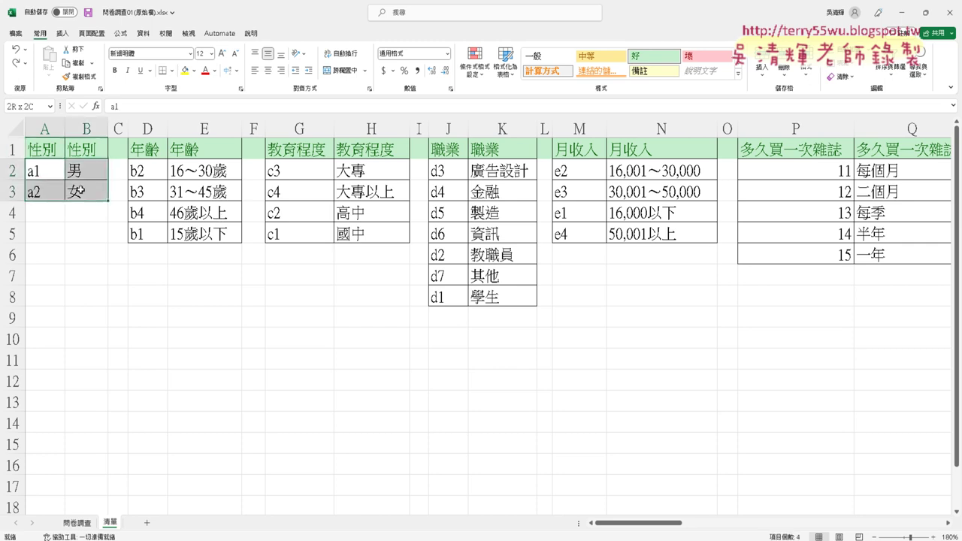
{"action": "left_click", "coordinate": [50, 151]}
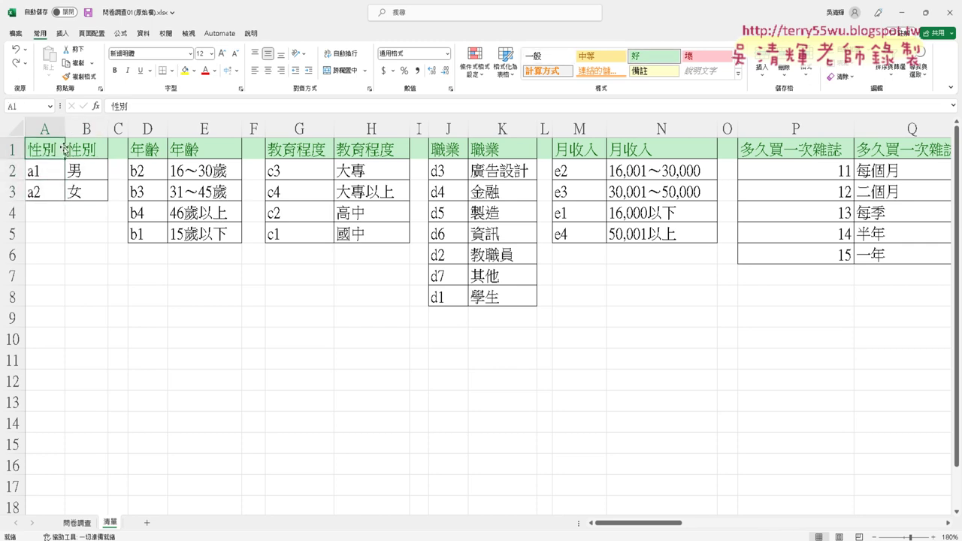
{"action": "left_click_drag", "start_coordinate": [129, 106], "coordinate": [96, 106]}
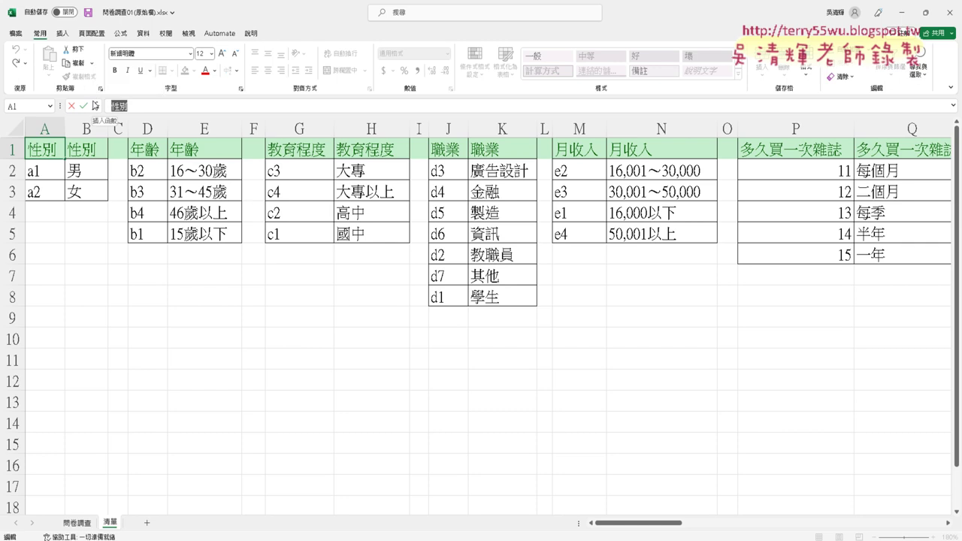
Step: Copy 性別 and name the range A2:B3 性別 via the Name Box
{"action": "key", "text": "ctrl+c"}
{"action": "left_click", "coordinate": [71, 106]}
{"action": "left_click", "coordinate": [47, 170]}
{"action": "left_click_drag", "start_coordinate": [46, 168], "coordinate": [81, 188]}
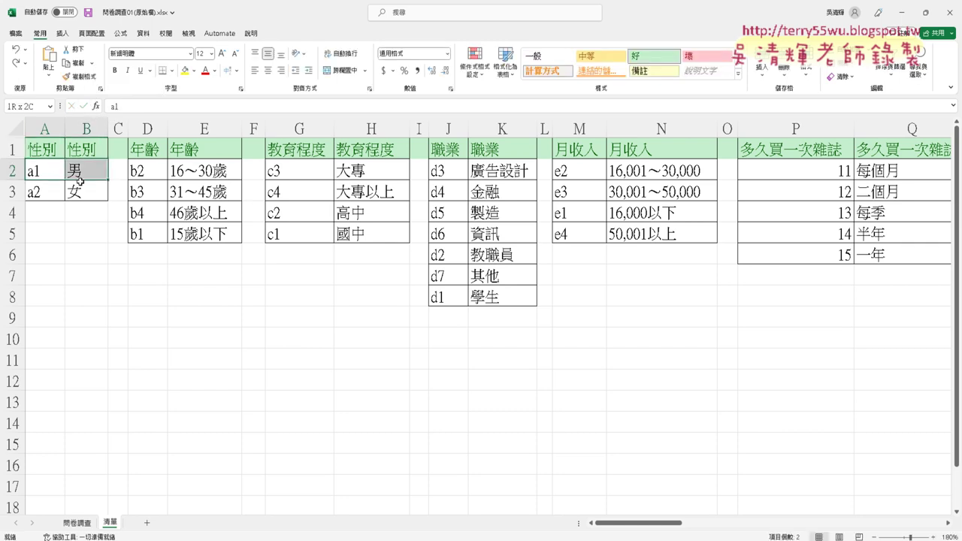
{"action": "left_click", "coordinate": [30, 106]}
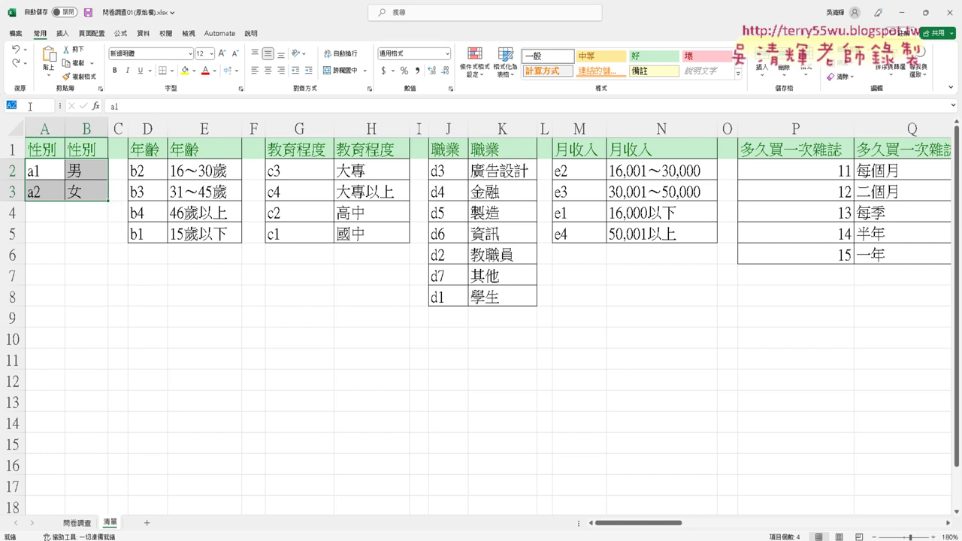
{"action": "type", "text": "性別"}
{"action": "key", "text": "Return"}
Step: Mark the named range in red, then start editing C2's formula on 問卷調查
{"action": "left_click_drag", "start_coordinate": [25, 159], "coordinate": [25, 200]}
{"action": "mouse_move", "coordinate": [27, 158]}
{"action": "left_mouse_down"}
{"action": "mouse_move", "coordinate": [77, 209]}
{"action": "mouse_move", "coordinate": [22, 209]}
{"action": "left_mouse_up"}
{"action": "mouse_move", "coordinate": [17, 114]}
{"action": "left_mouse_down"}
{"action": "mouse_move", "coordinate": [30, 102]}
{"action": "mouse_move", "coordinate": [21, 114]}
{"action": "mouse_move", "coordinate": [60, 143]}
{"action": "left_mouse_up"}
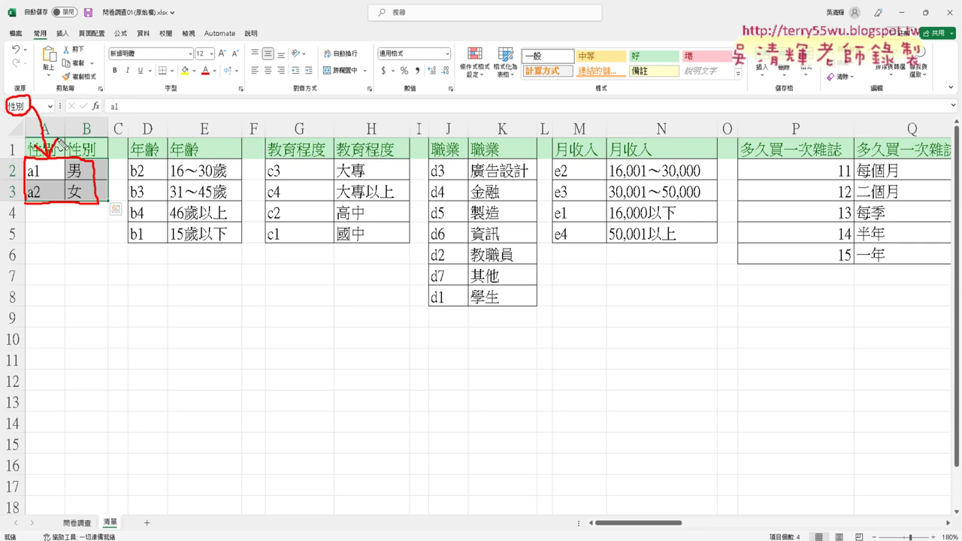
{"action": "key", "text": "Escape"}
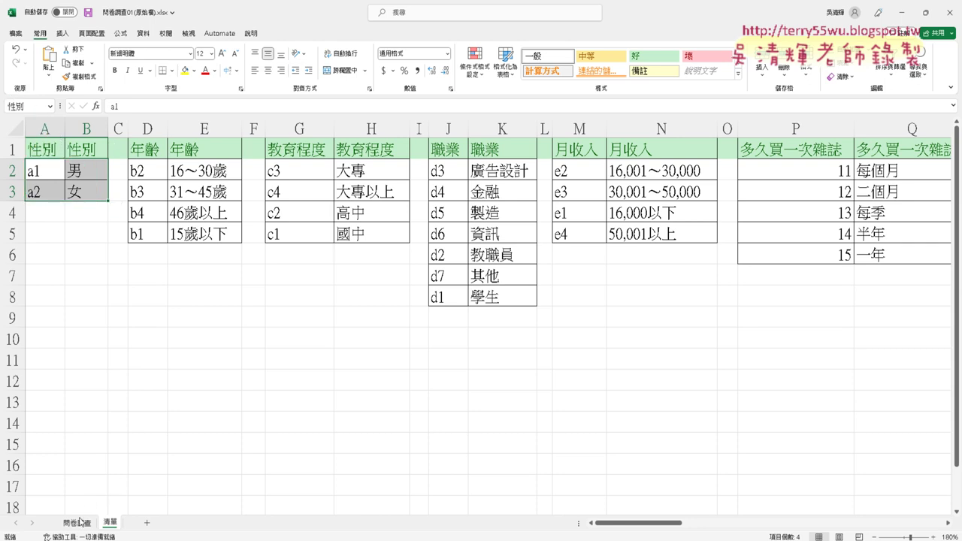
{"action": "left_click", "coordinate": [76, 522]}
{"action": "left_click", "coordinate": [111, 160]}
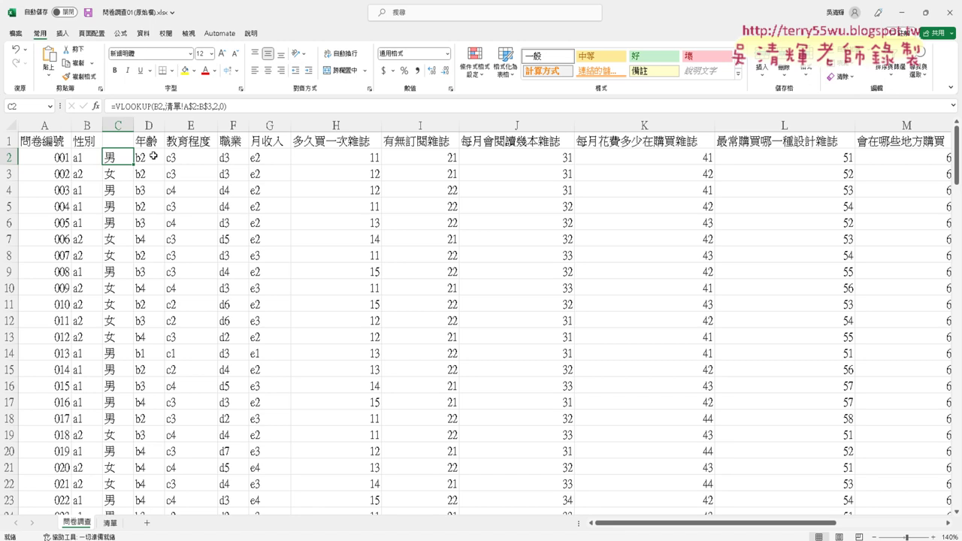
{"action": "left_click", "coordinate": [96, 107]}
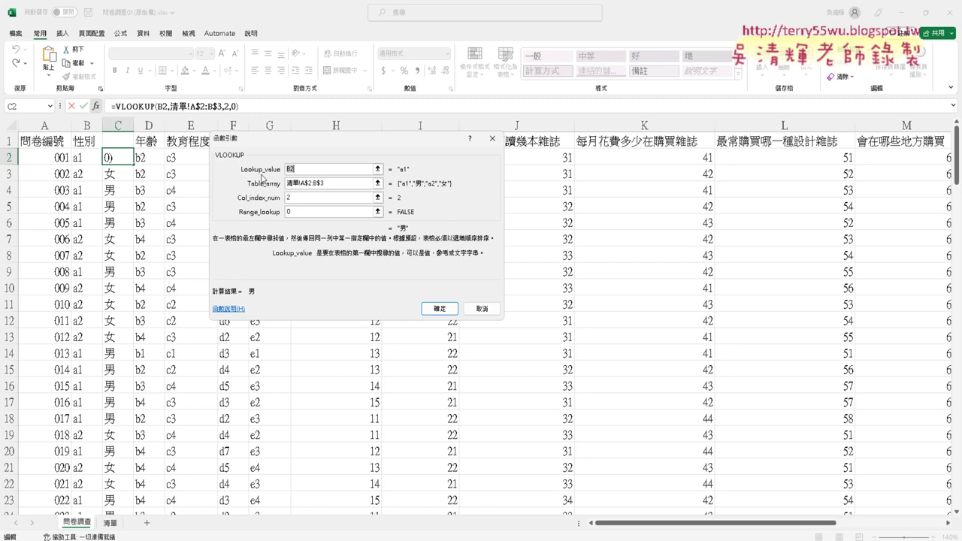
Step: Replace Table_array 清單!A$2:B$3 with the name 性別 chosen from the F3 Paste Name list
{"action": "left_click", "coordinate": [290, 185]}
{"action": "left_click_drag", "start_coordinate": [334, 185], "coordinate": [267, 185]}
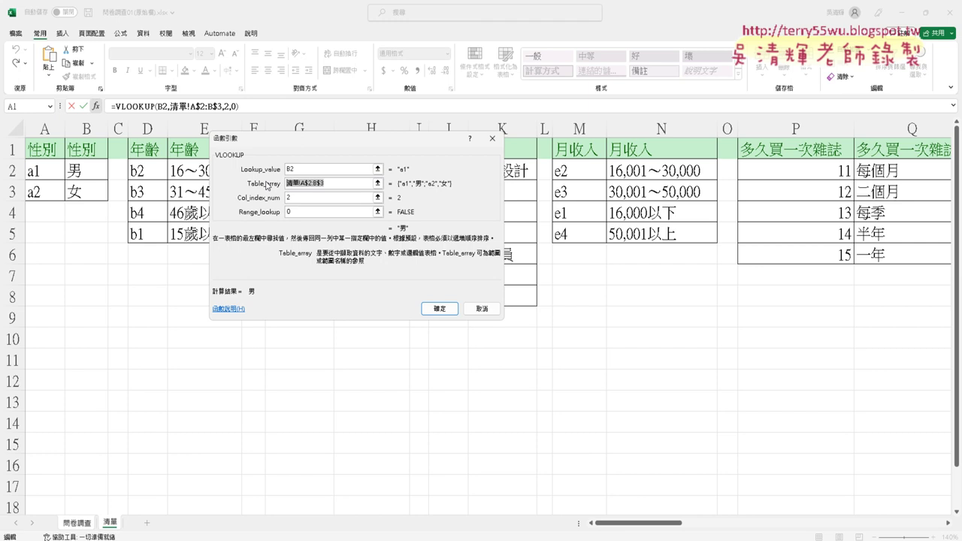
{"action": "key", "text": "BackSpace"}
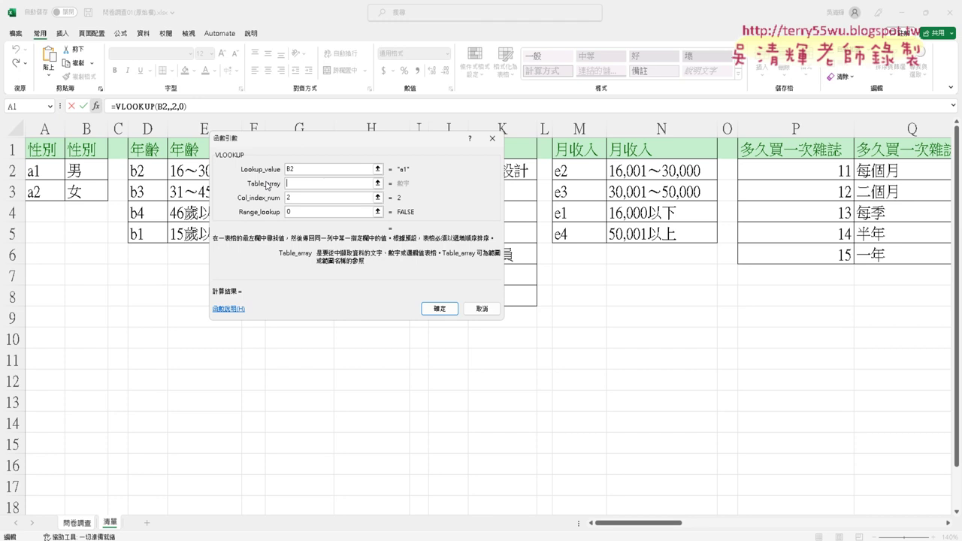
{"action": "key", "text": "F3"}
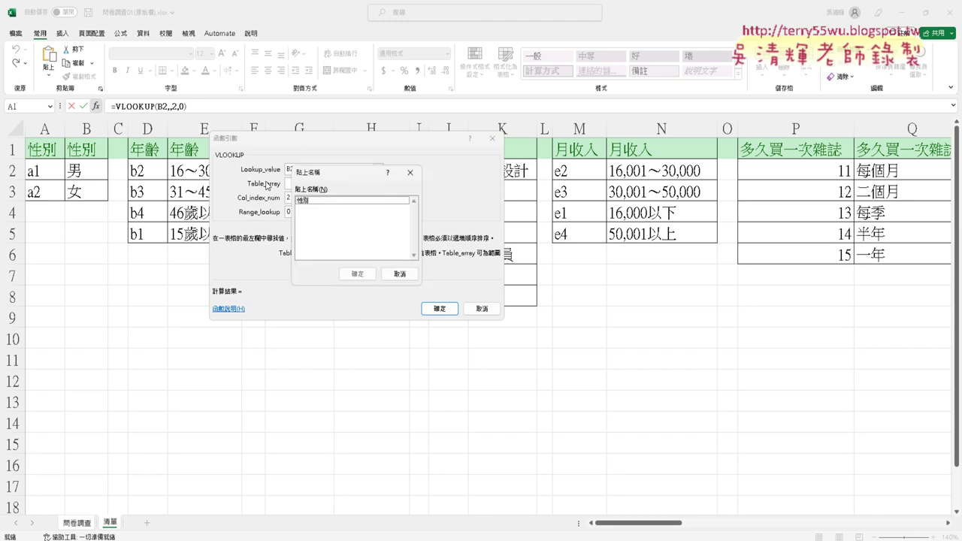
{"action": "left_click_drag", "start_coordinate": [345, 175], "coordinate": [440, 161]}
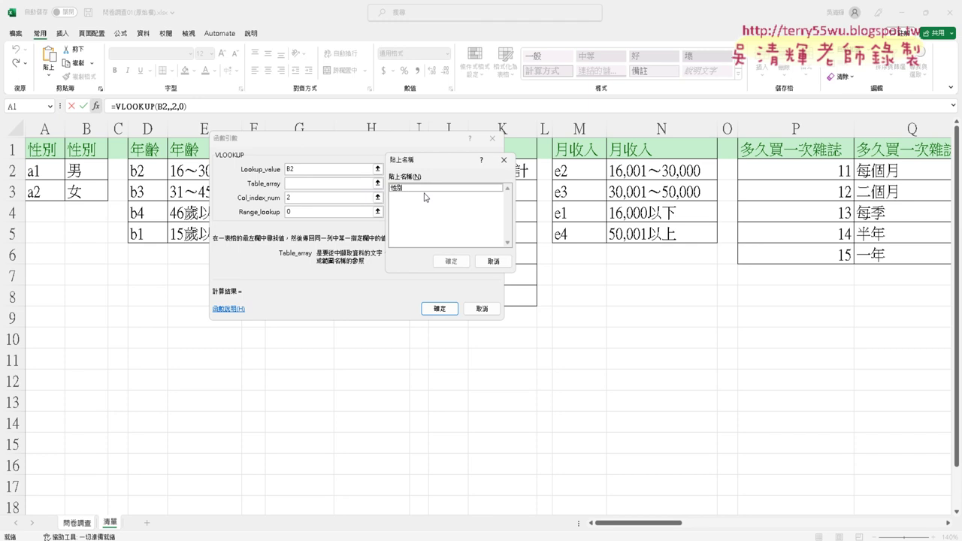
{"action": "left_click", "coordinate": [413, 188]}
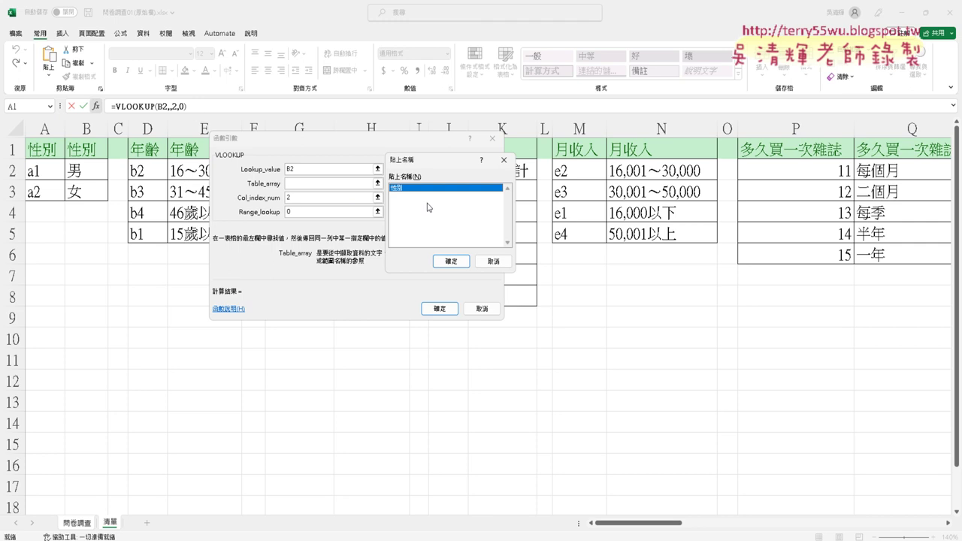
{"action": "left_click", "coordinate": [452, 262]}
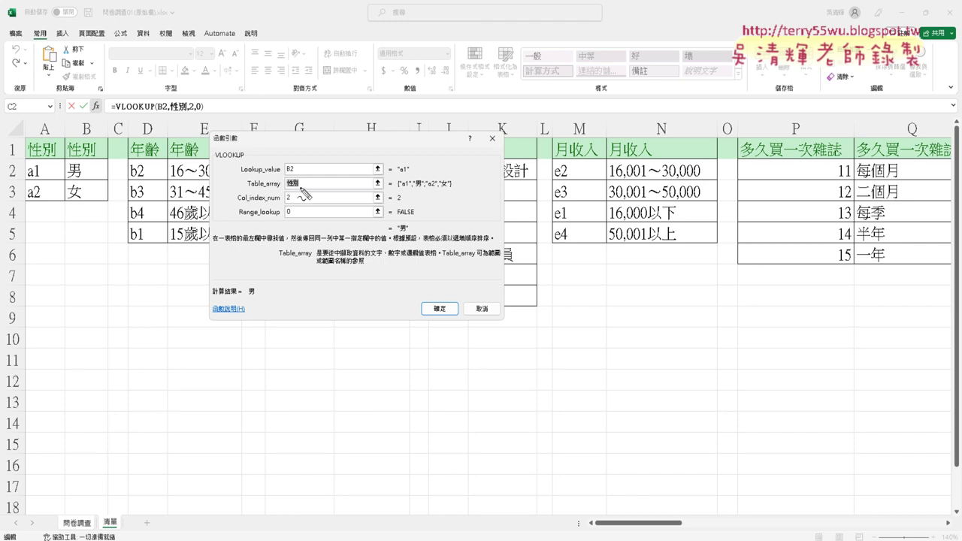
Step: Draw red marks over the 性別 argument and its A2:B3 range
{"action": "left_click_drag", "start_coordinate": [284, 180], "coordinate": [288, 177]}
{"action": "left_click_drag", "start_coordinate": [26, 164], "coordinate": [27, 210]}
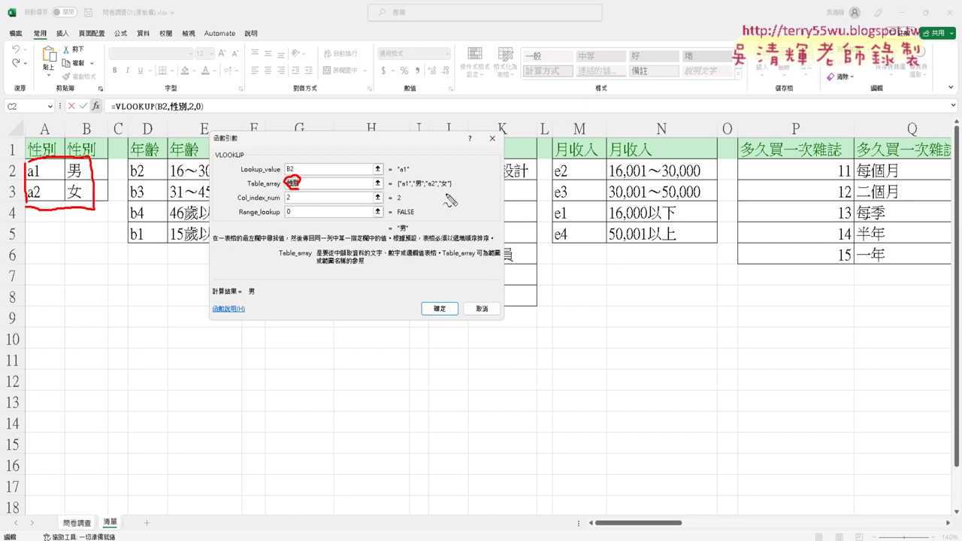
{"action": "left_click_drag", "start_coordinate": [456, 194], "coordinate": [456, 200]}
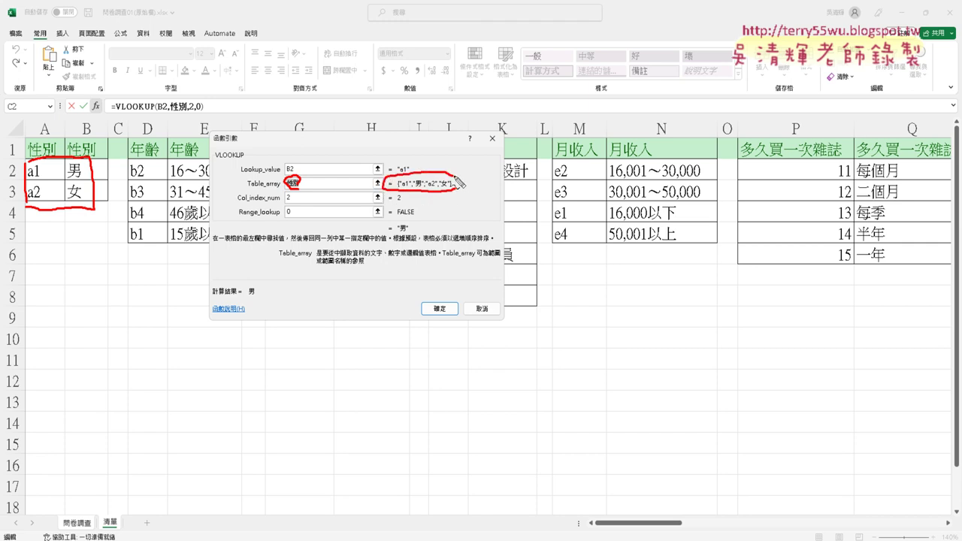
{"action": "left_click_drag", "start_coordinate": [94, 200], "coordinate": [414, 200]}
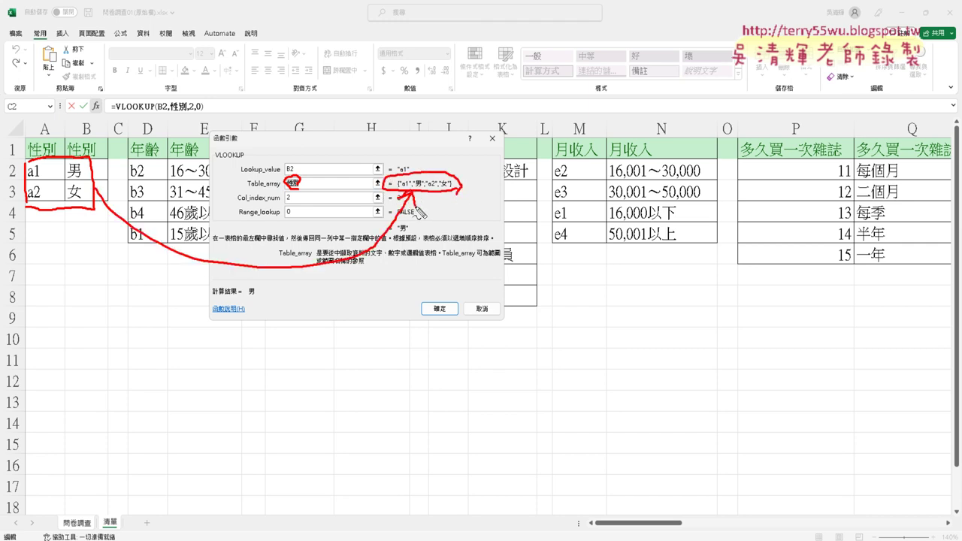
{"action": "key", "text": "Escape"}
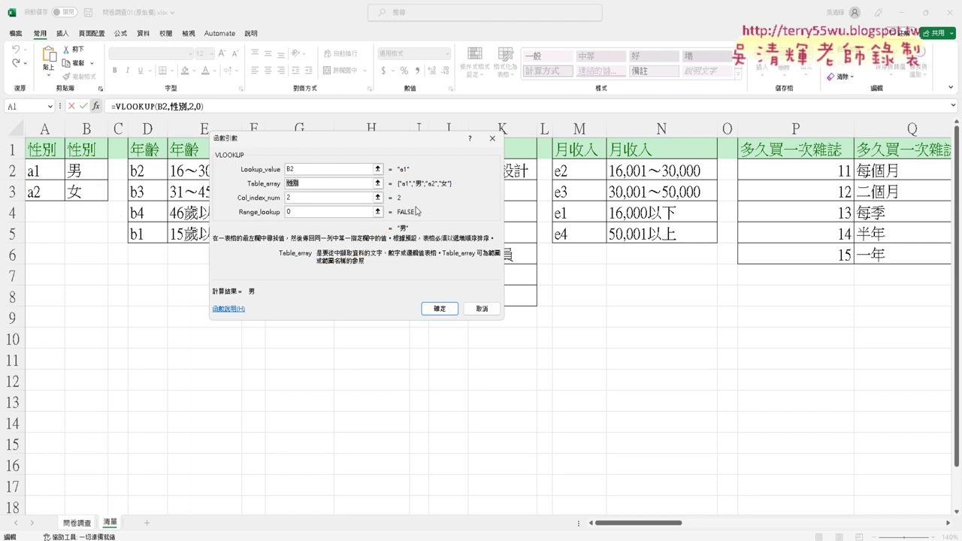
Step: Retype 性別 directly in Table_array and commit =VLOOKUP(B2,性別,2,0) to C2
{"action": "key", "text": "BackSpace"}
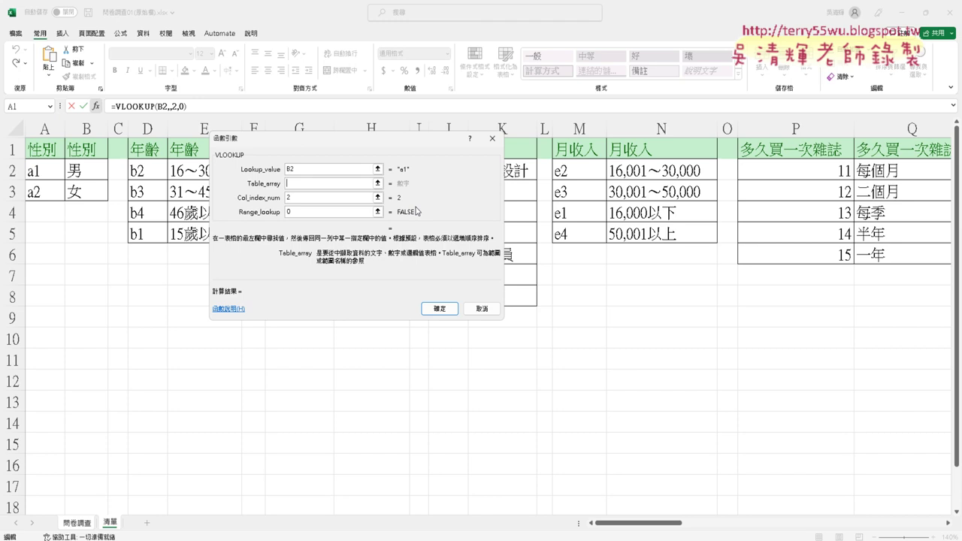
{"action": "key", "text": "F3"}
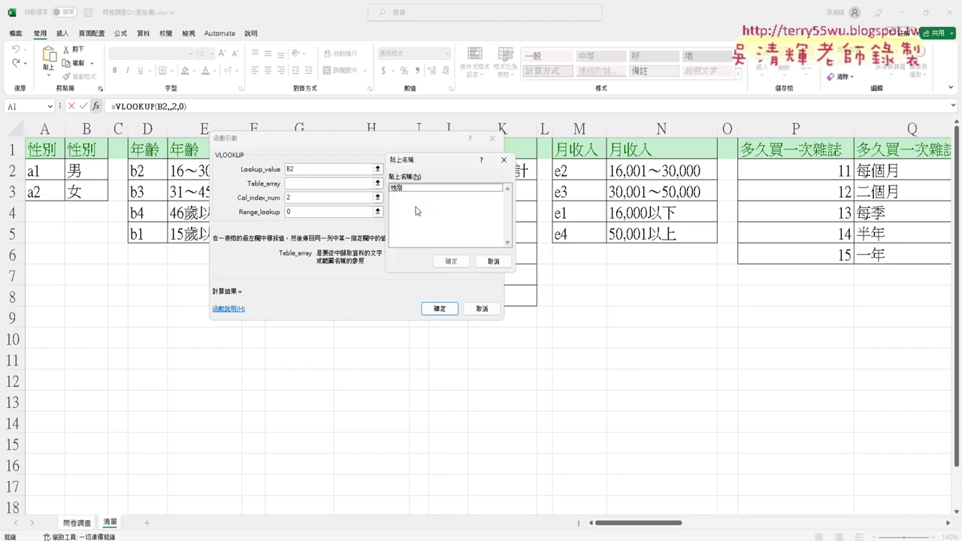
{"action": "left_click", "coordinate": [495, 264]}
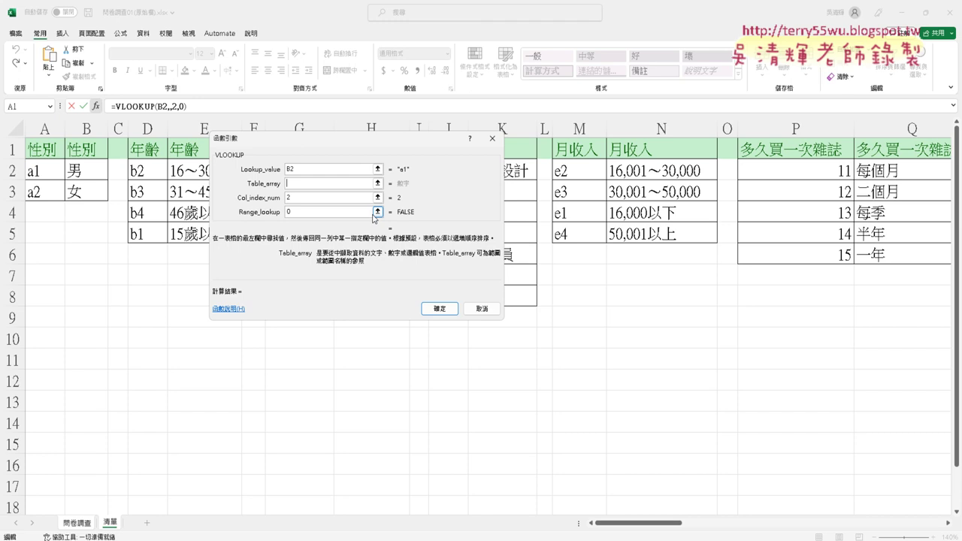
{"action": "type", "text": "ㄒㄧㄥ"}
{"action": "type", "text": "4"}
{"action": "type", "text": "ㄅㄧㄝ6"}
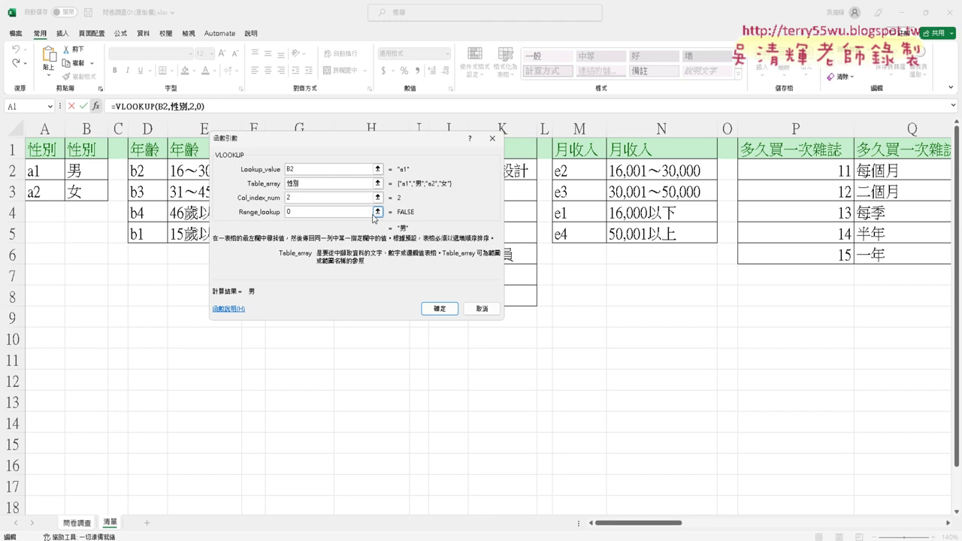
{"action": "key", "text": "Return"}
{"action": "left_click_drag", "start_coordinate": [320, 182], "coordinate": [272, 184]}
{"action": "left_click", "coordinate": [442, 309]}
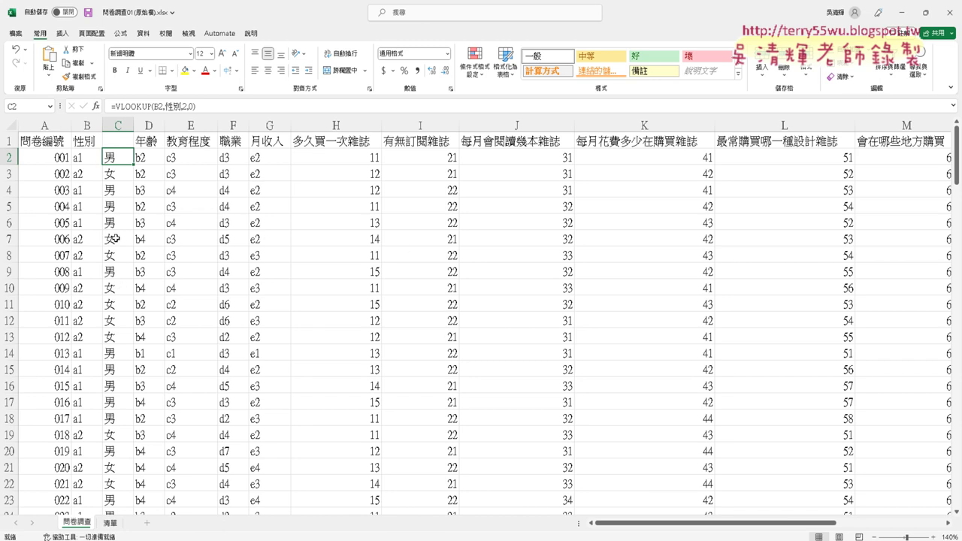
Step: Review C2's =VLOOKUP(B2,性別,2,0) unchanged and fill it down column C for all 150 responses
{"action": "left_click", "coordinate": [143, 107]}
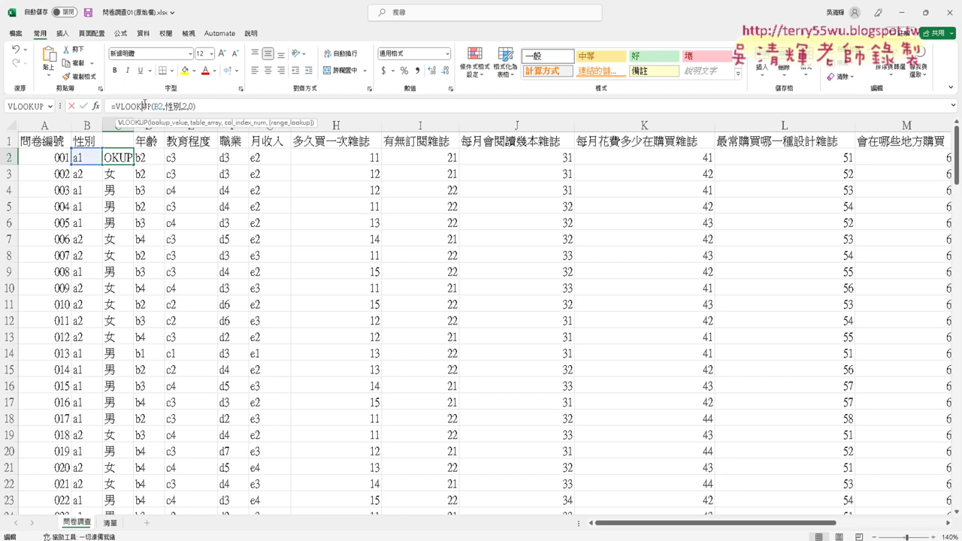
{"action": "left_click", "coordinate": [96, 106]}
{"action": "left_click", "coordinate": [300, 182]}
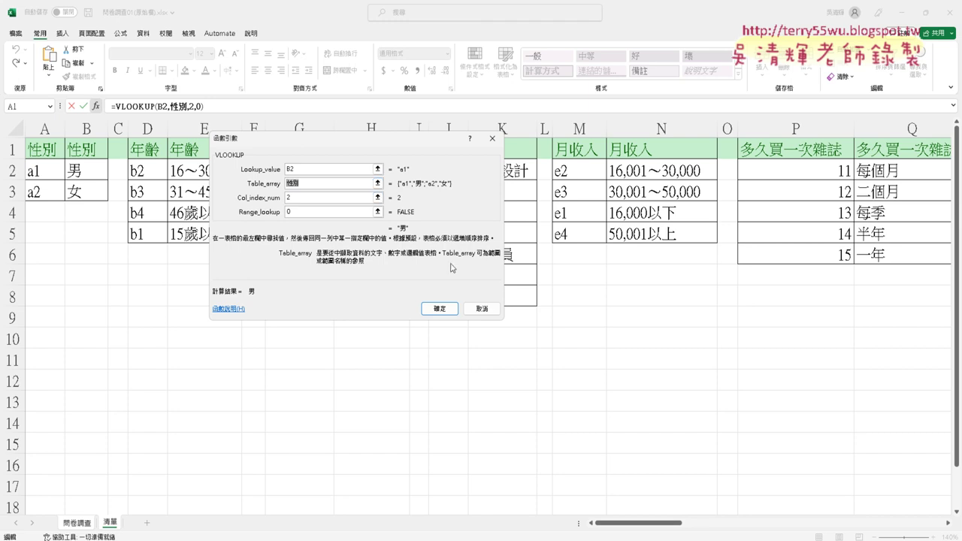
{"action": "left_click", "coordinate": [440, 309]}
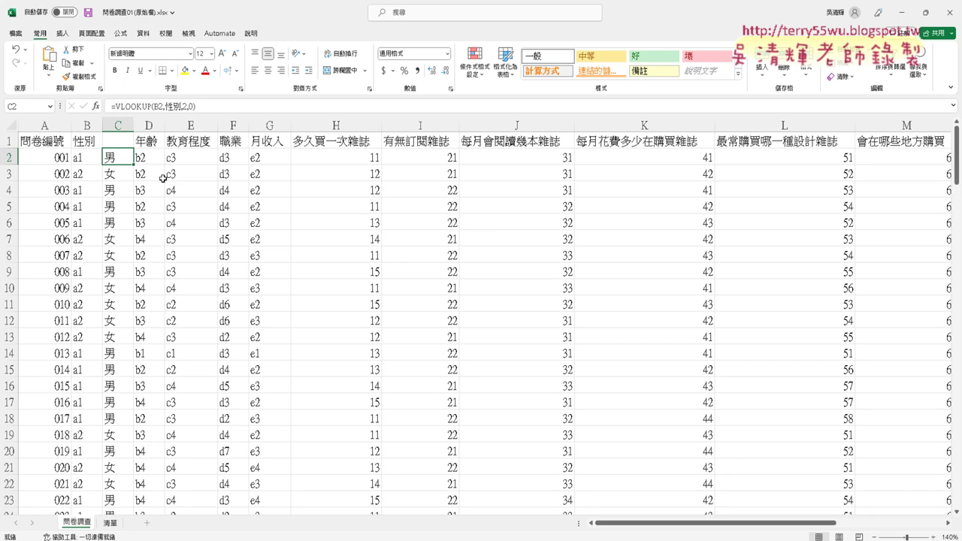
{"action": "double_click", "coordinate": [132, 166]}
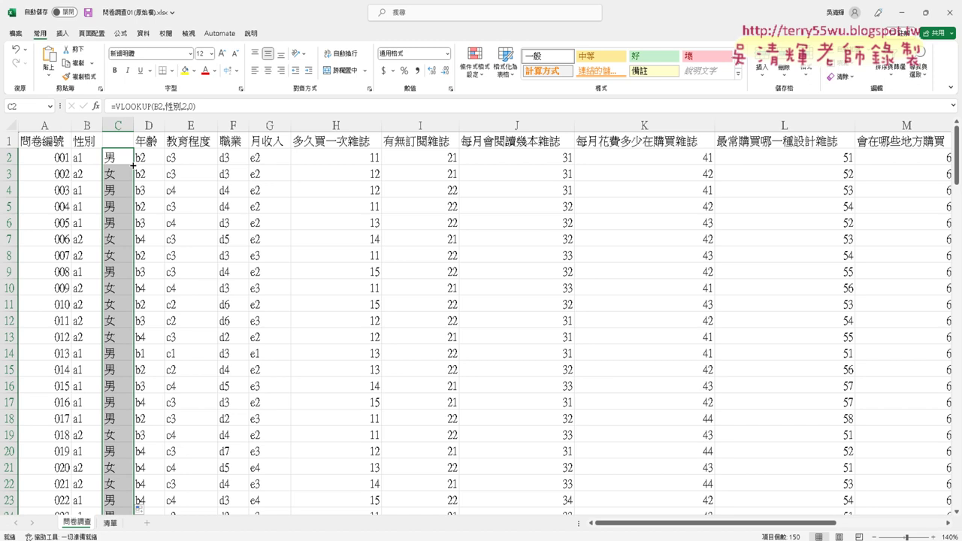
{"action": "left_click", "coordinate": [112, 106]}
{"action": "left_click", "coordinate": [96, 106]}
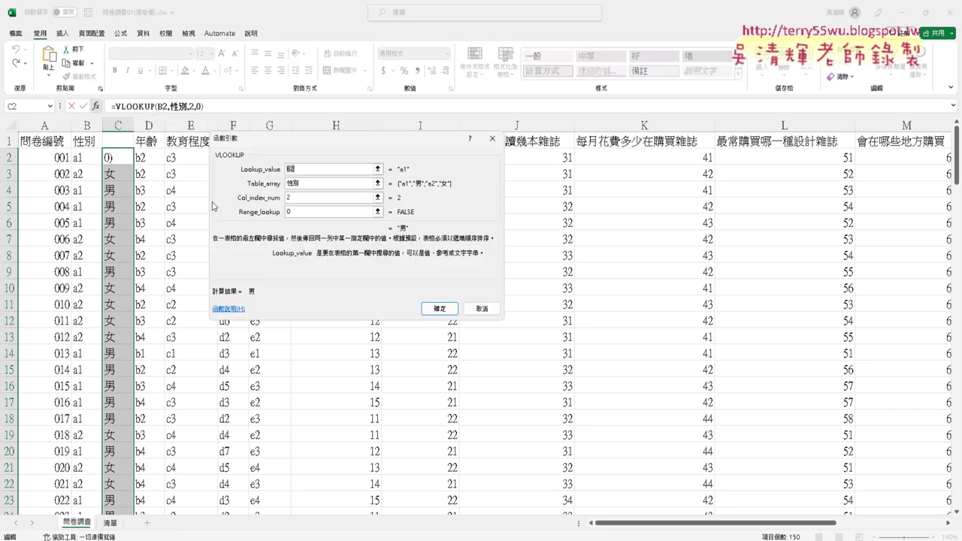
{"action": "left_click", "coordinate": [319, 183]}
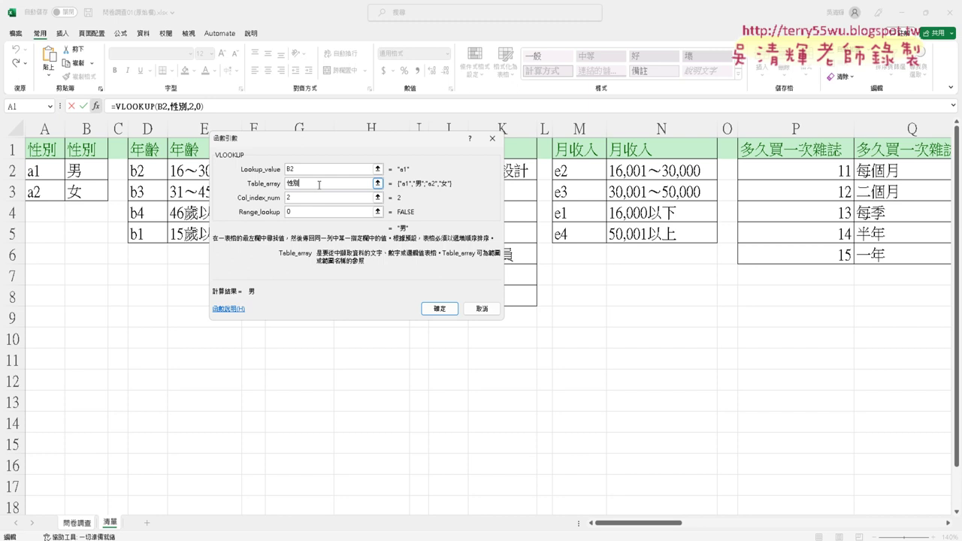
{"action": "left_click", "coordinate": [439, 308]}
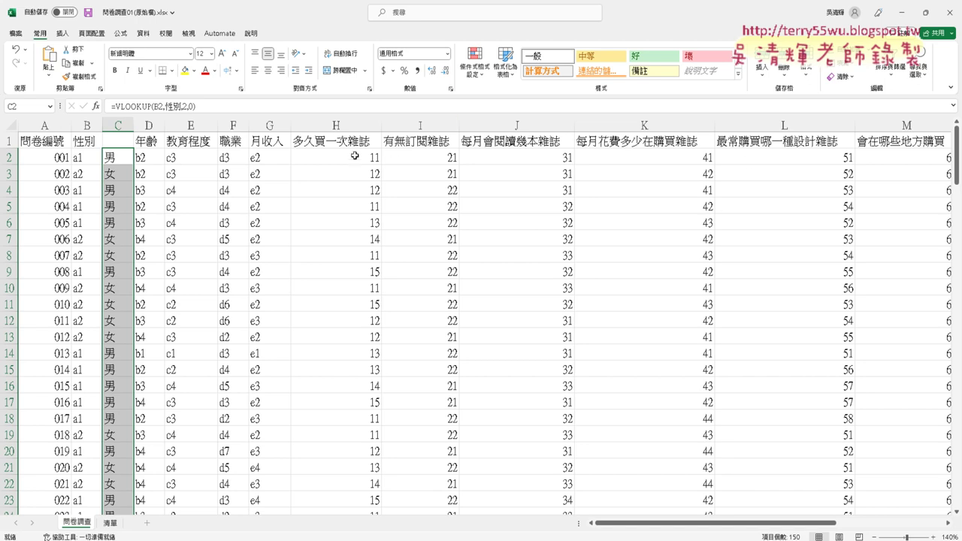
Step: Insert a blank column E before the 教育程度 column and select cell E2
{"action": "left_click", "coordinate": [195, 123]}
{"action": "right_click", "coordinate": [194, 122]}
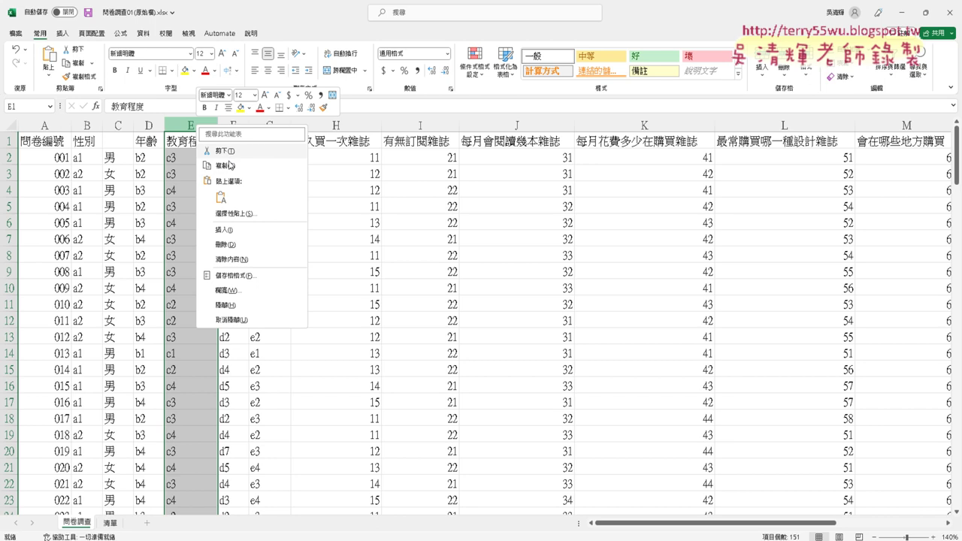
{"action": "left_click", "coordinate": [224, 231]}
{"action": "left_click", "coordinate": [169, 161]}
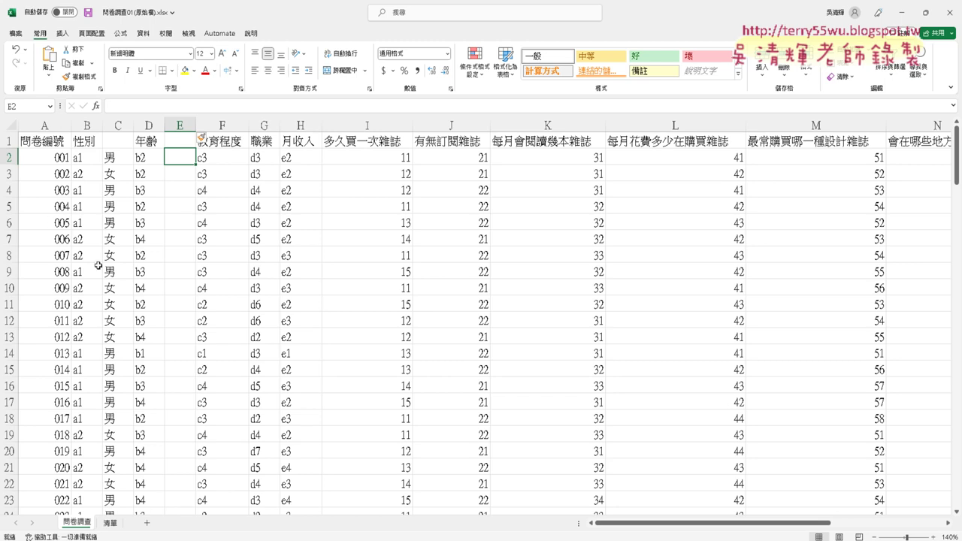
{"action": "mouse_move", "coordinate": [217, 539]}
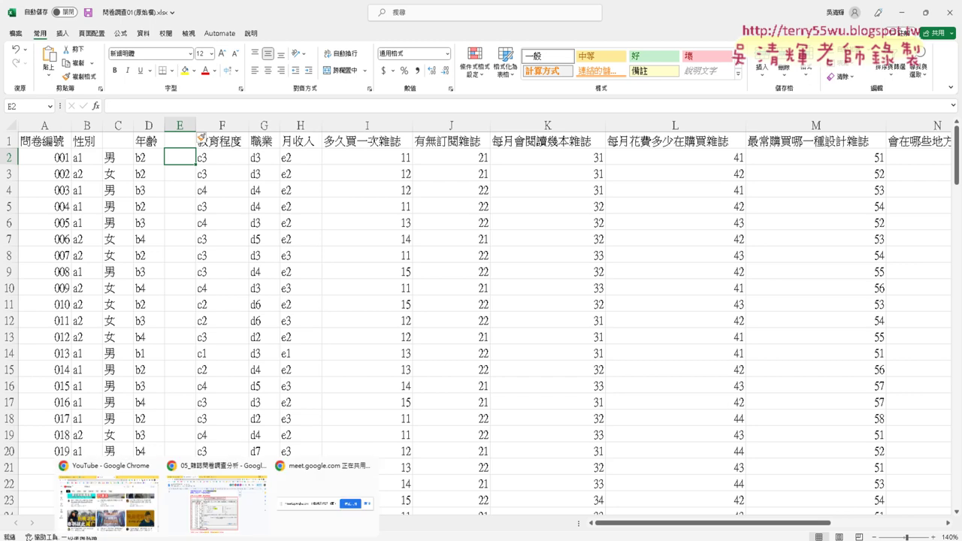
{"action": "left_click", "coordinate": [217, 514]}
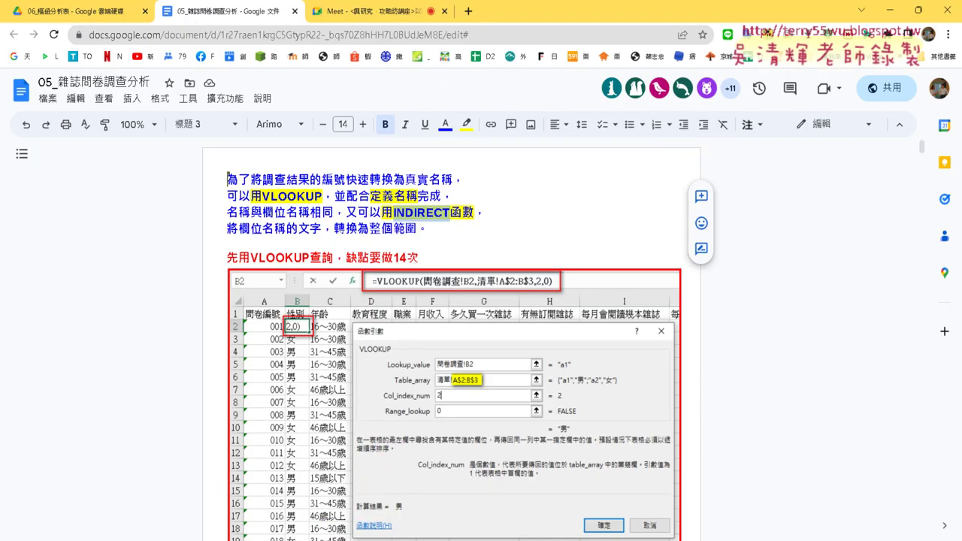
{"action": "left_click_drag", "start_coordinate": [370, 197], "coordinate": [422, 197]}
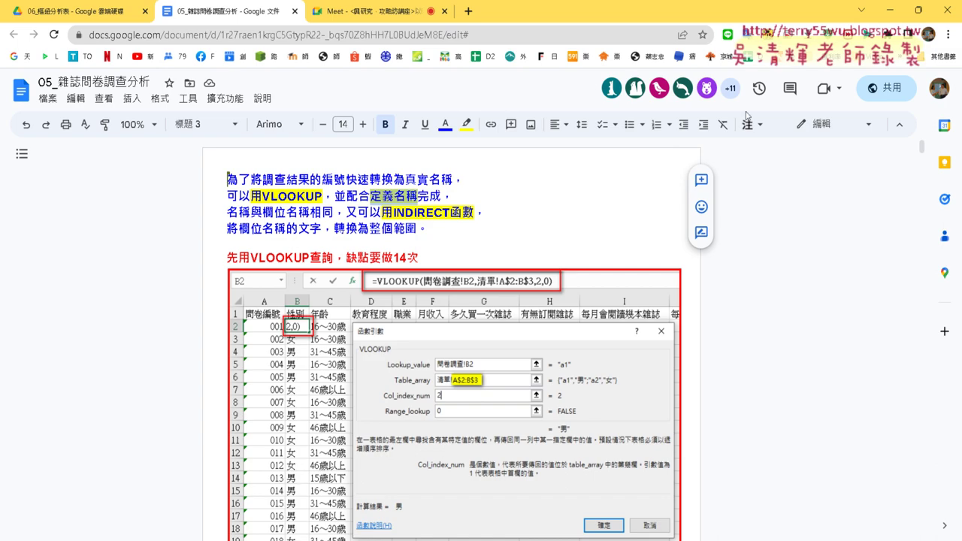
{"action": "left_click", "coordinate": [891, 11]}
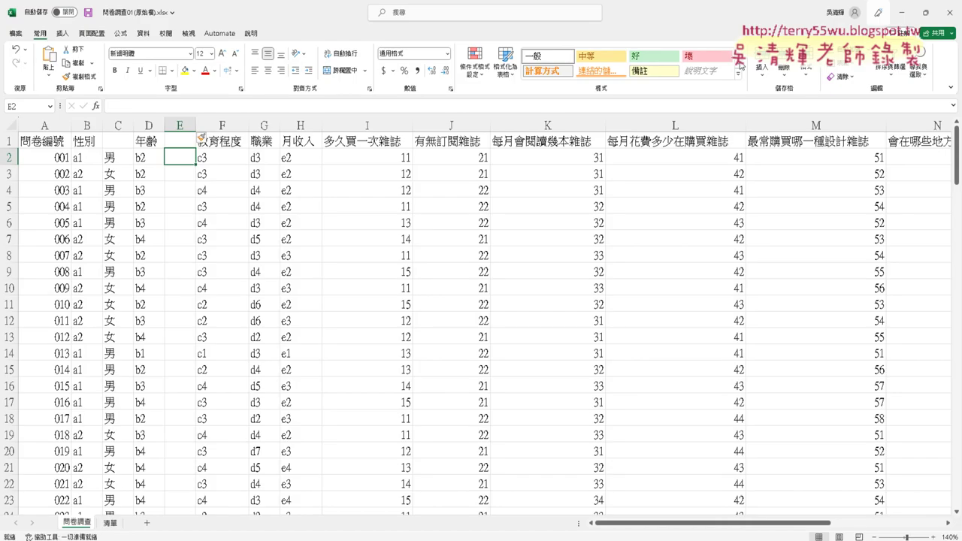
{"action": "left_click", "coordinate": [88, 142]}
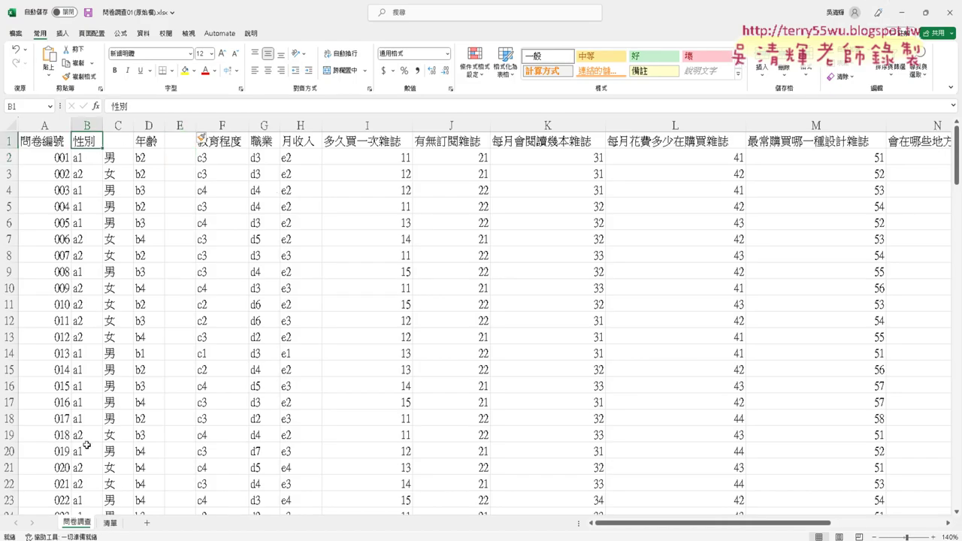
{"action": "left_click", "coordinate": [110, 524]}
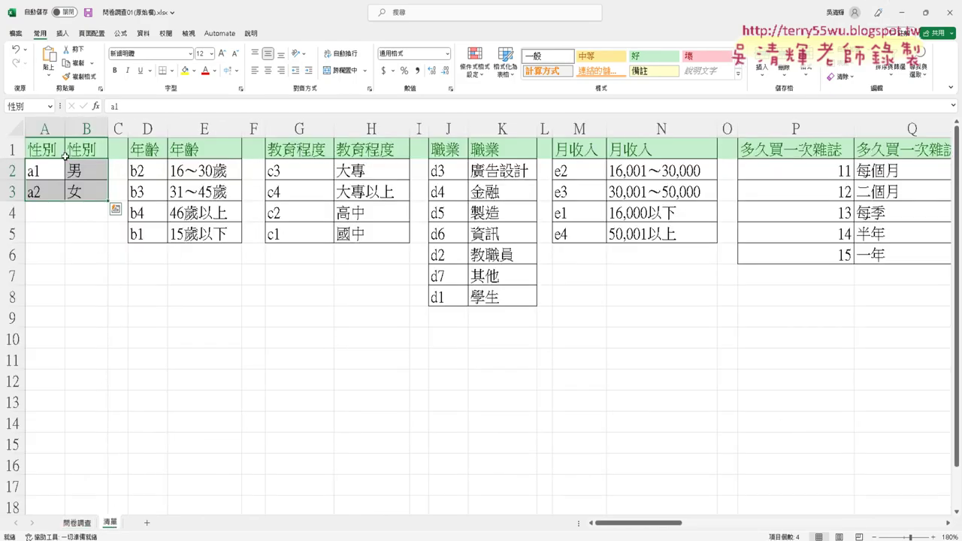
{"action": "left_click", "coordinate": [43, 151]}
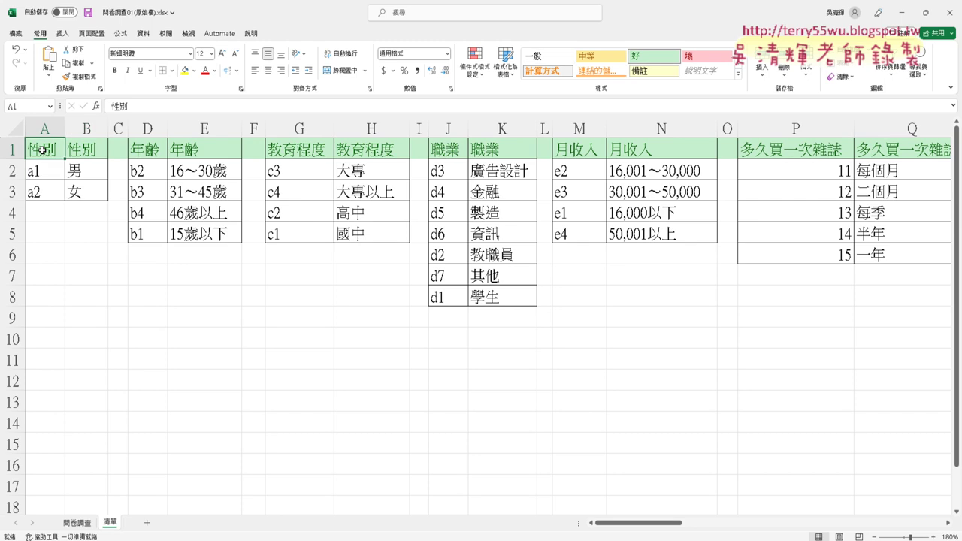
{"action": "left_click", "coordinate": [77, 524]}
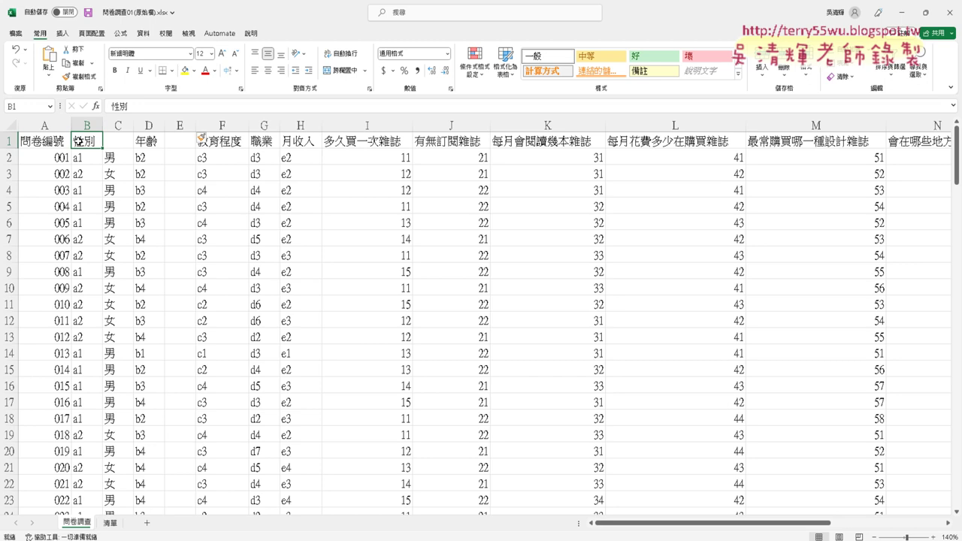
{"action": "mouse_move", "coordinate": [258, 538]}
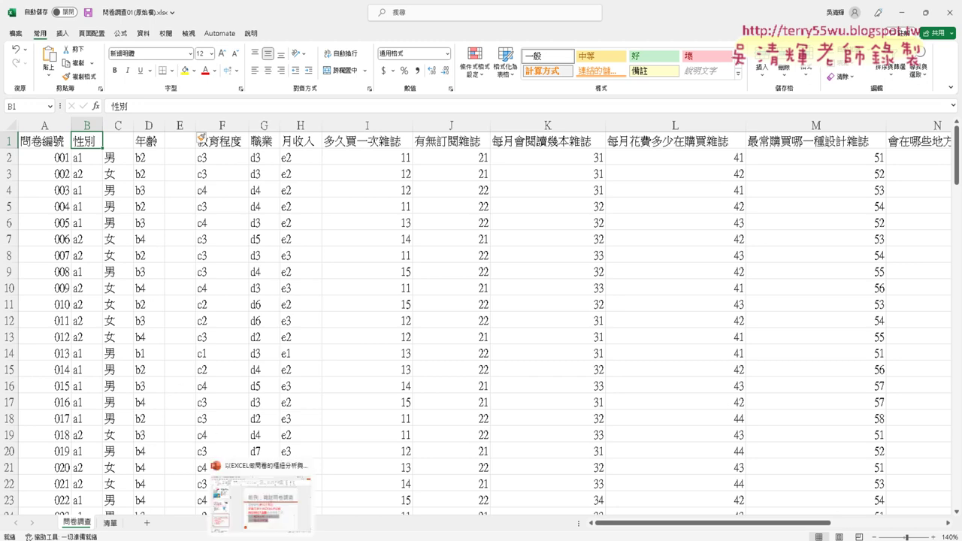
Step: In PowerPoint, highlight the 'INDIRECT函數' point on slide 14, then return to Excel
{"action": "left_click", "coordinate": [282, 505]}
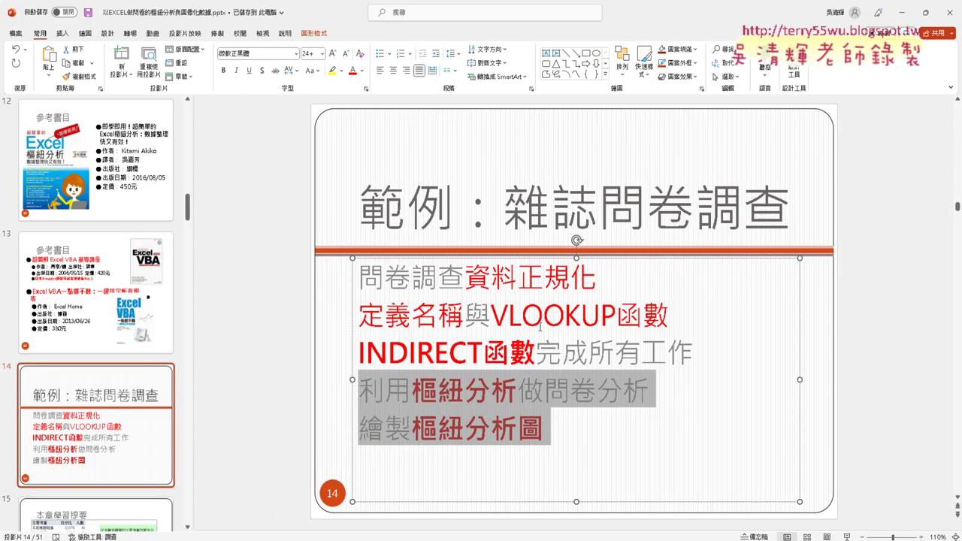
{"action": "left_click_drag", "start_coordinate": [358, 351], "coordinate": [535, 350]}
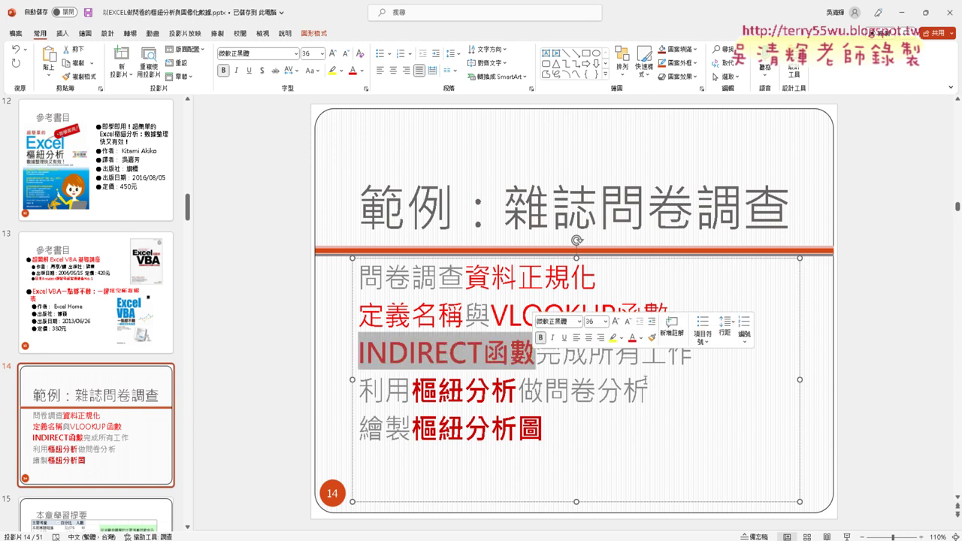
{"action": "left_click", "coordinate": [679, 397]}
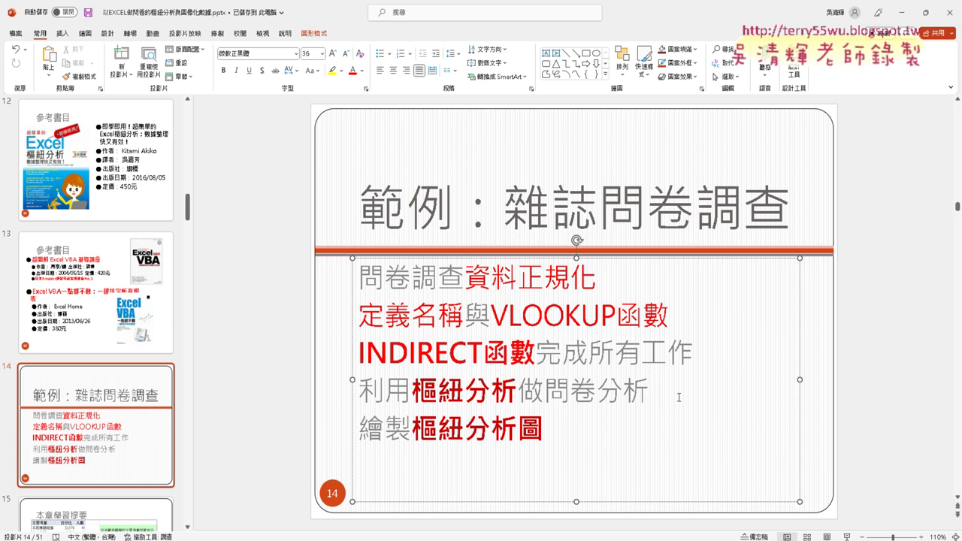
{"action": "left_click", "coordinate": [284, 495]}
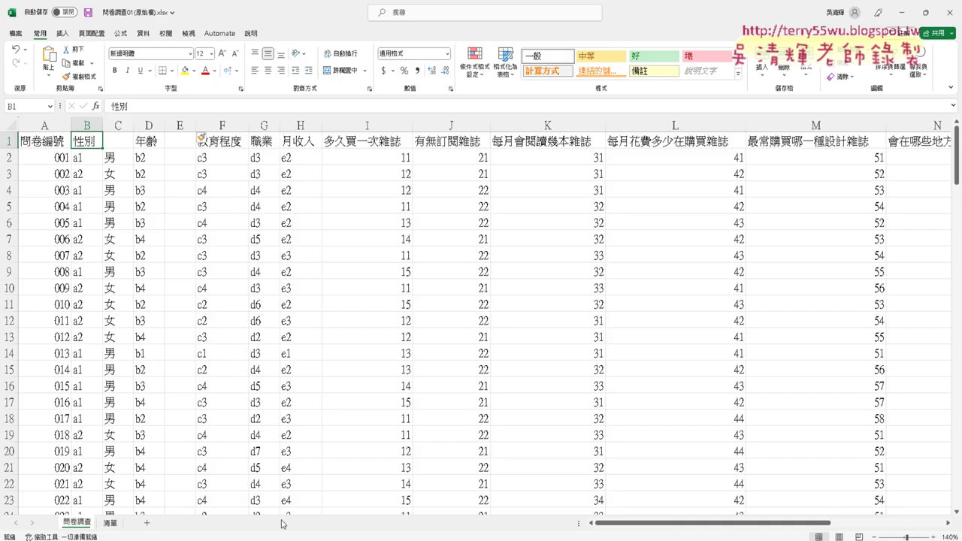
Step: On the 清單 sheet, select A7 and browse the 查閱與參照 function category
{"action": "left_click", "coordinate": [111, 525]}
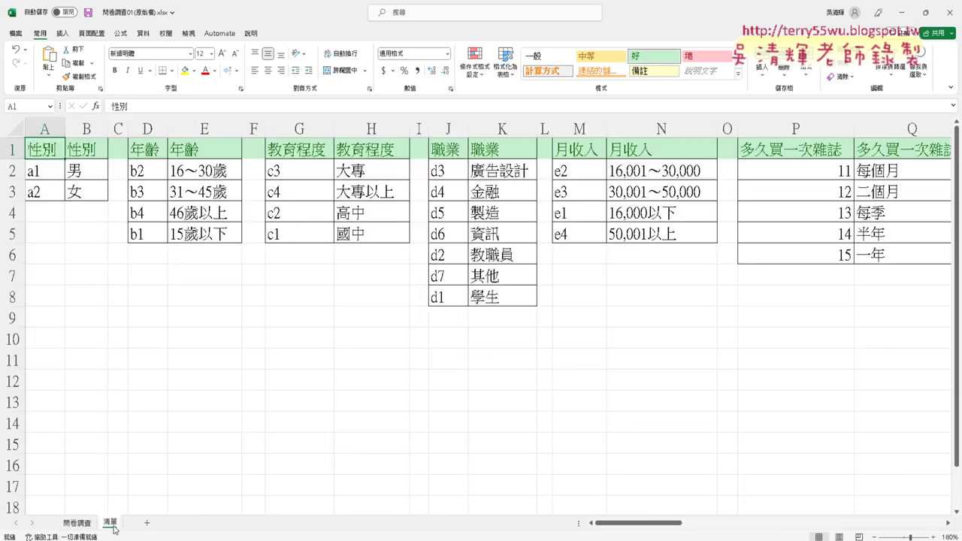
{"action": "left_click", "coordinate": [48, 279]}
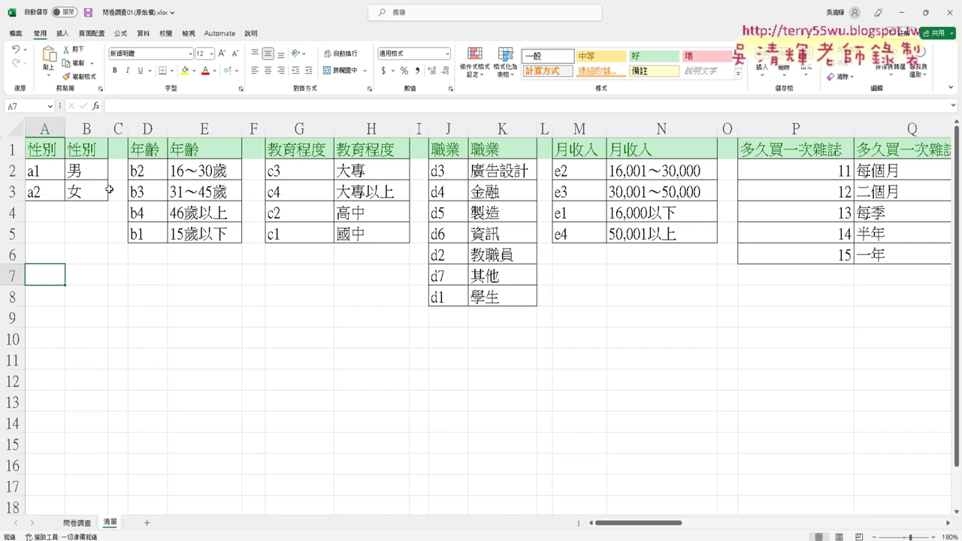
{"action": "left_click", "coordinate": [97, 107]}
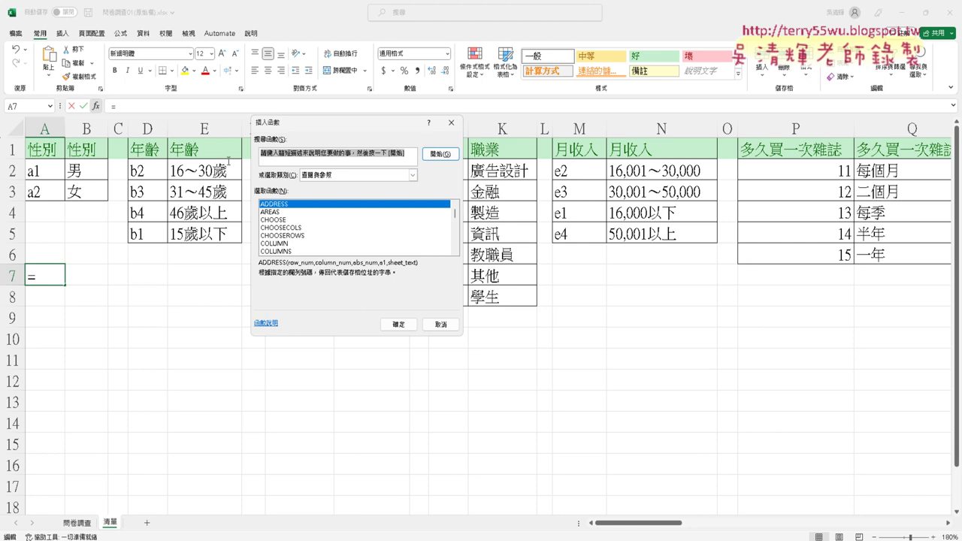
{"action": "left_click", "coordinate": [455, 252]}
{"action": "left_click", "coordinate": [455, 251]}
{"action": "left_click", "coordinate": [455, 251]}
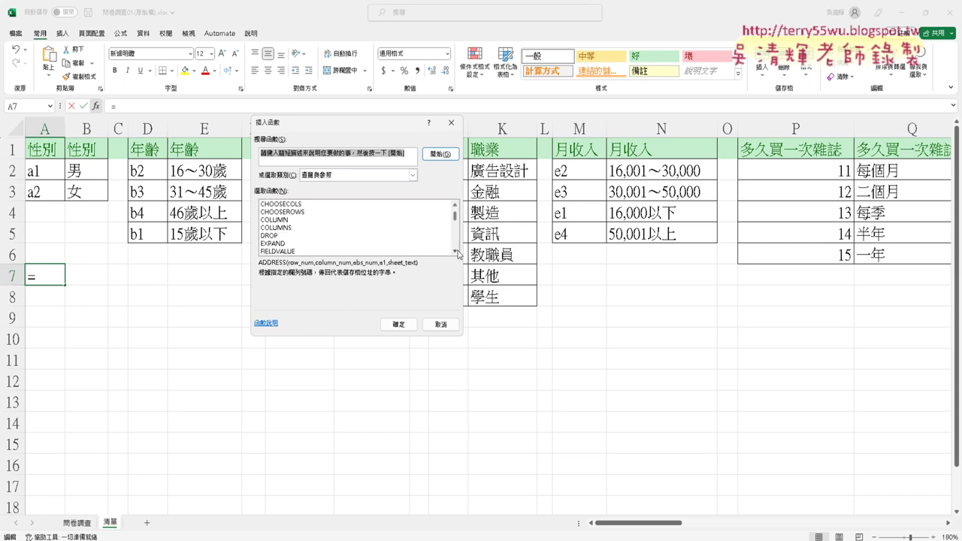
{"action": "left_click", "coordinate": [455, 252]}
{"action": "left_click", "coordinate": [348, 174]}
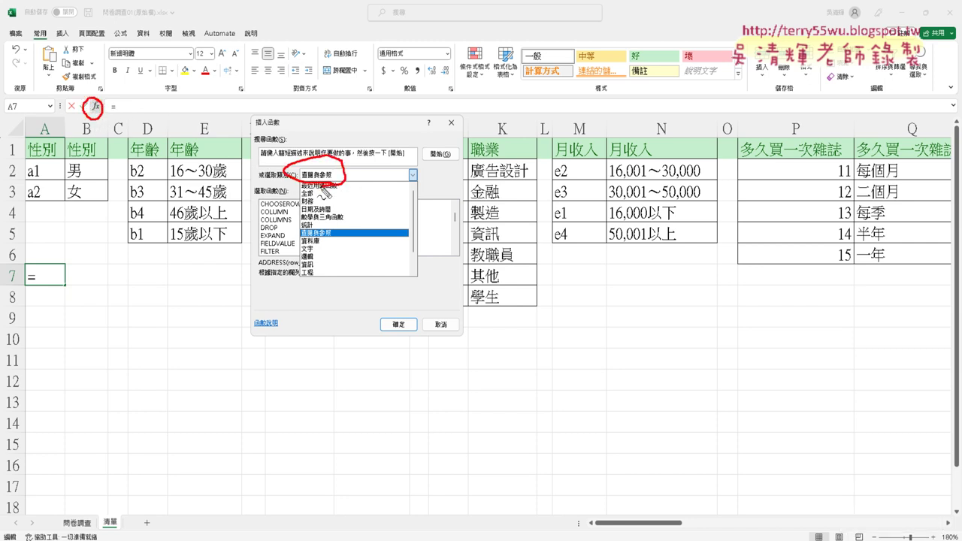
{"action": "left_click", "coordinate": [325, 238]}
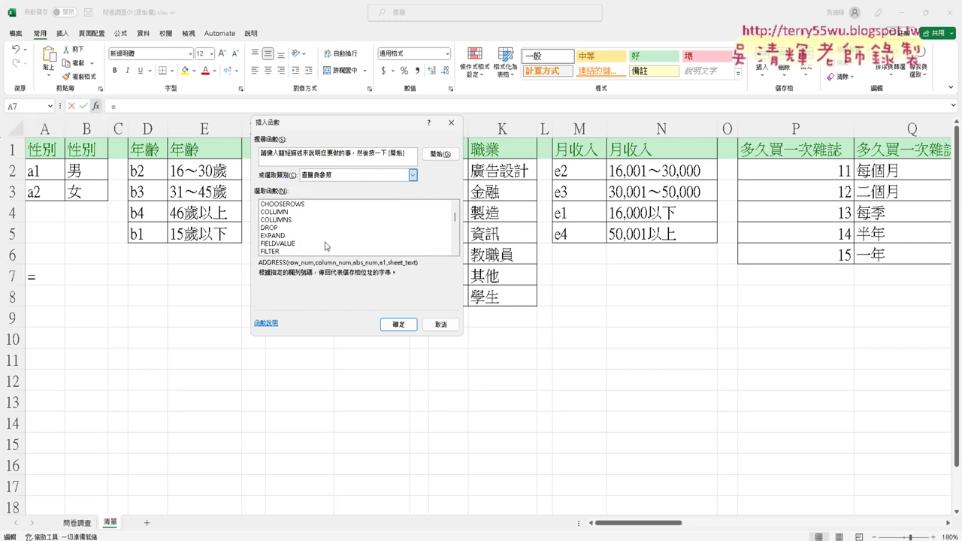
Step: Choose INDIRECT for A7 to open its empty Function Arguments
{"action": "left_click", "coordinate": [457, 256]}
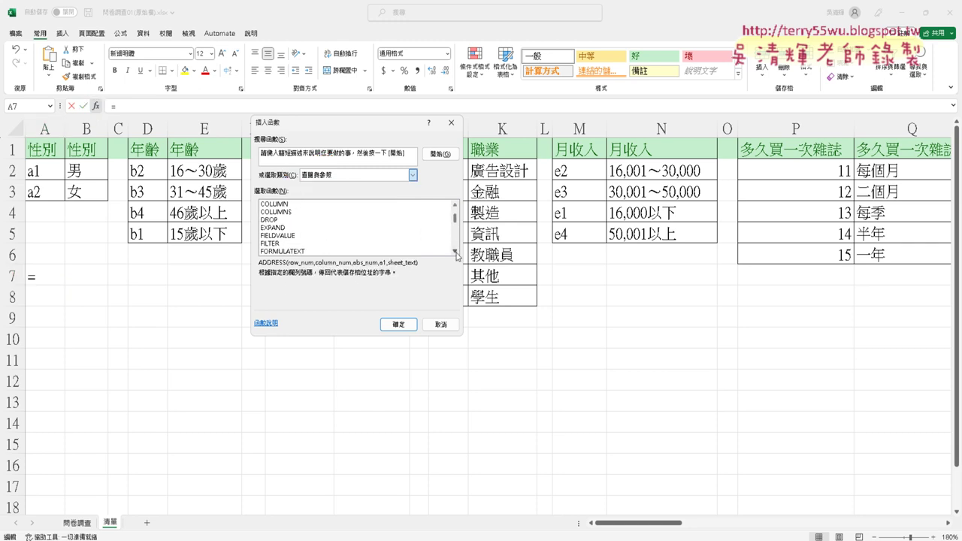
{"action": "left_click", "coordinate": [457, 256]}
{"action": "left_click", "coordinate": [457, 255]}
{"action": "left_click", "coordinate": [457, 255]}
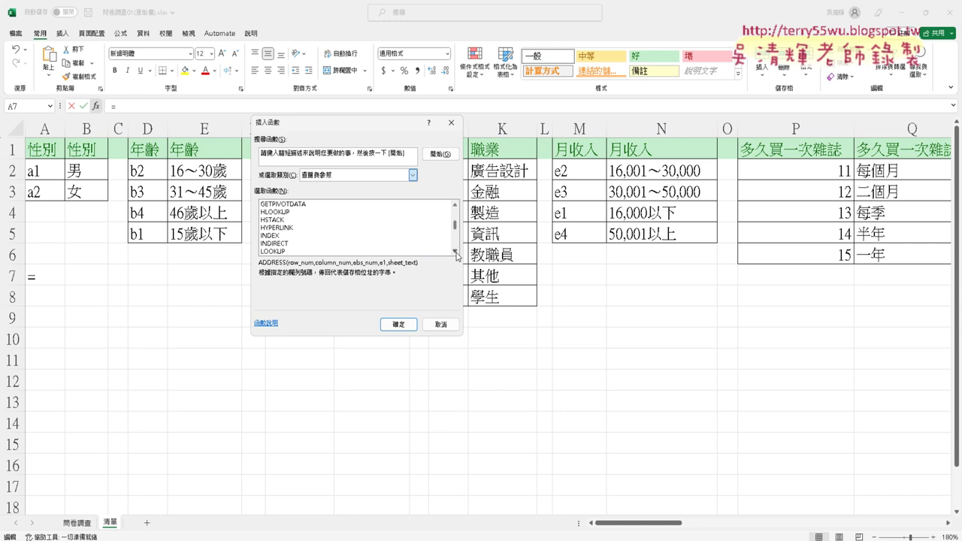
{"action": "left_click", "coordinate": [281, 237]}
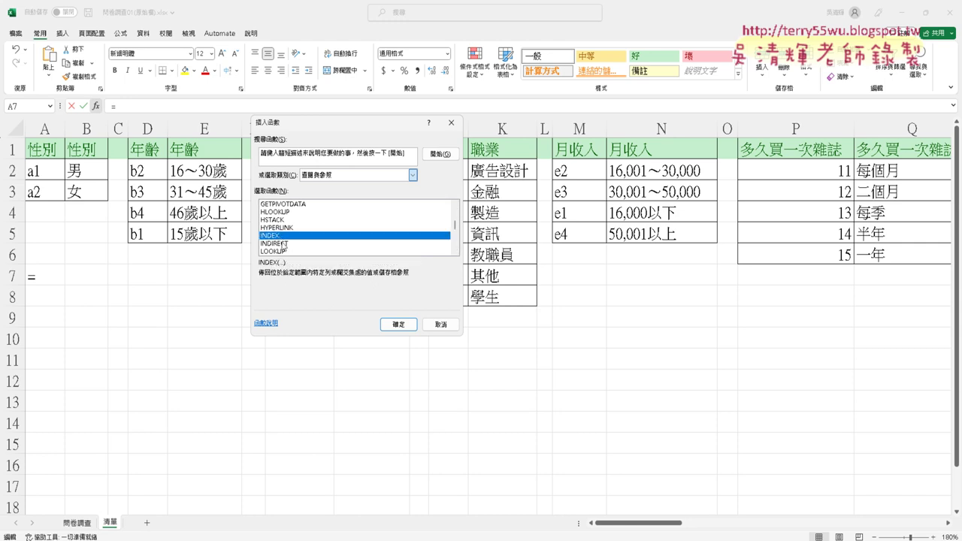
{"action": "left_click", "coordinate": [284, 244]}
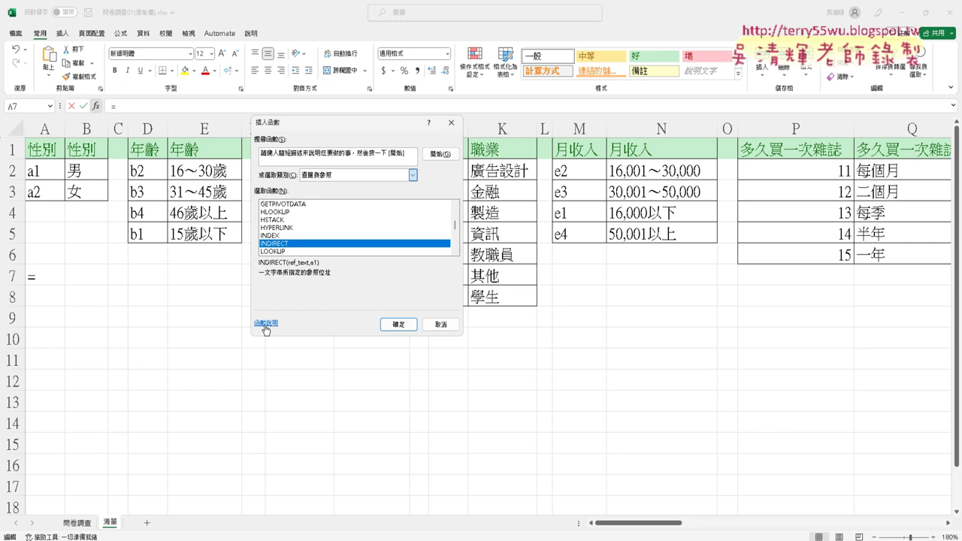
{"action": "left_click", "coordinate": [398, 324]}
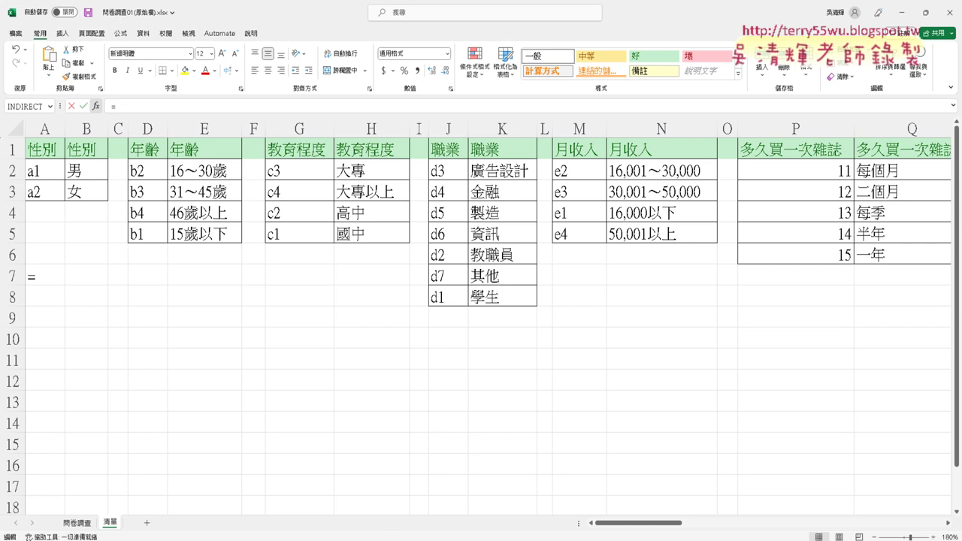
{"action": "key", "text": "alt+Tab"}
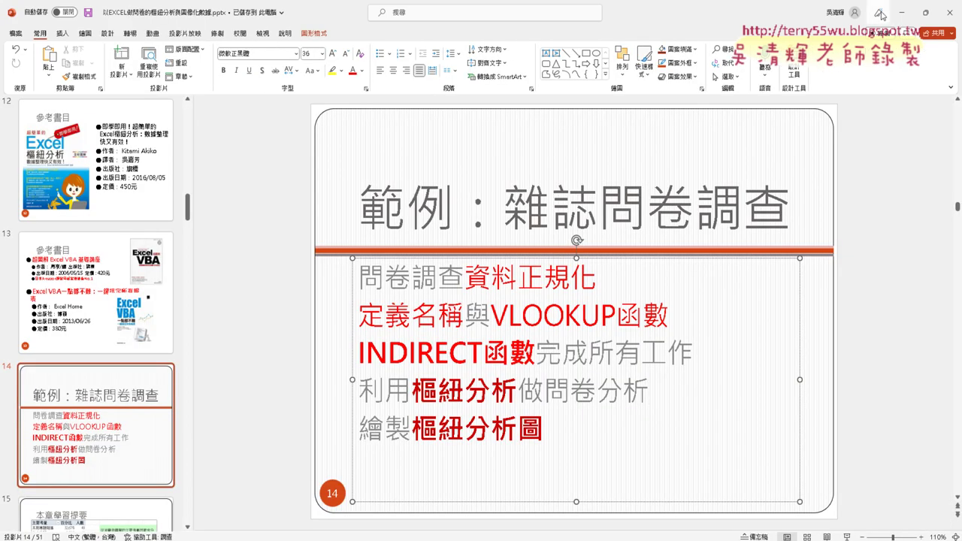
{"action": "left_click", "coordinate": [905, 9]}
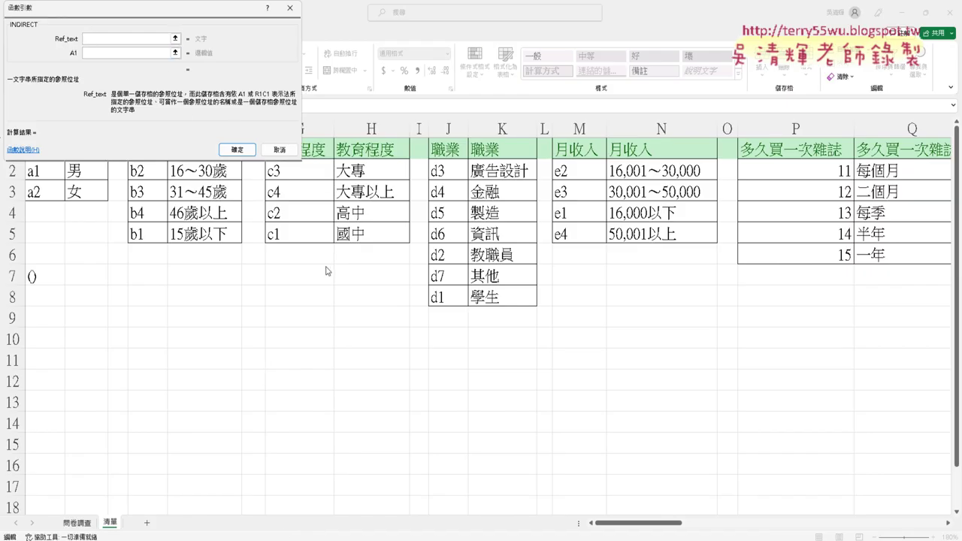
{"action": "left_click", "coordinate": [281, 153]}
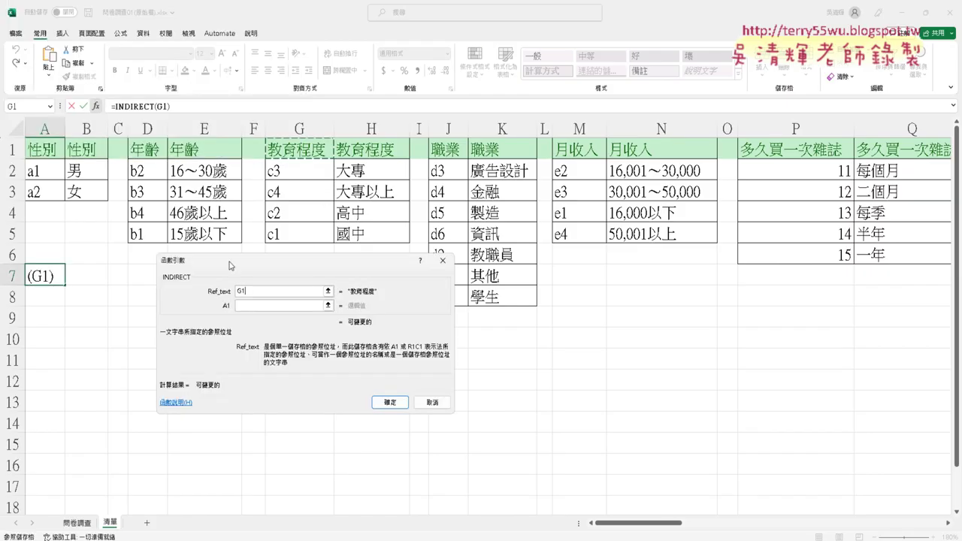
{"action": "left_click", "coordinate": [395, 404]}
{"action": "left_click", "coordinate": [96, 106]}
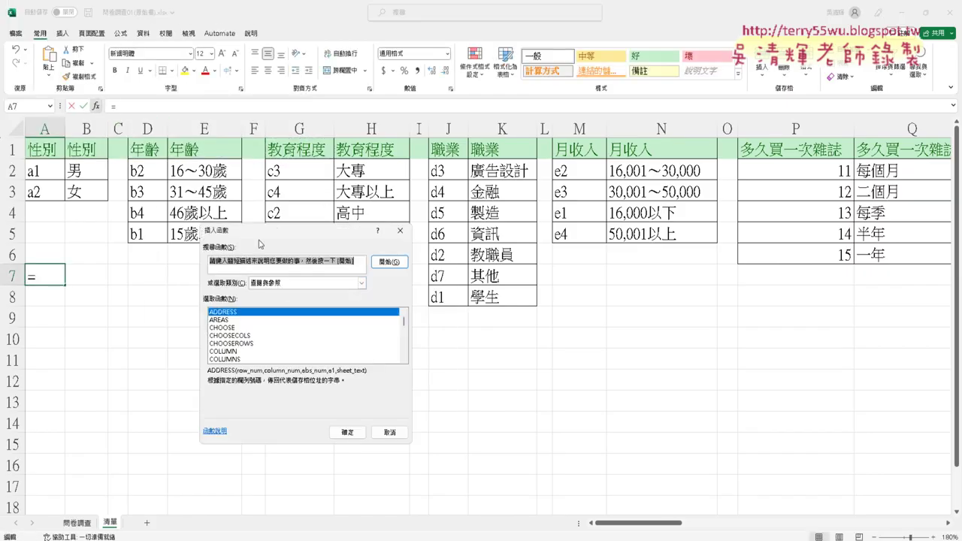
{"action": "left_click", "coordinate": [404, 359]}
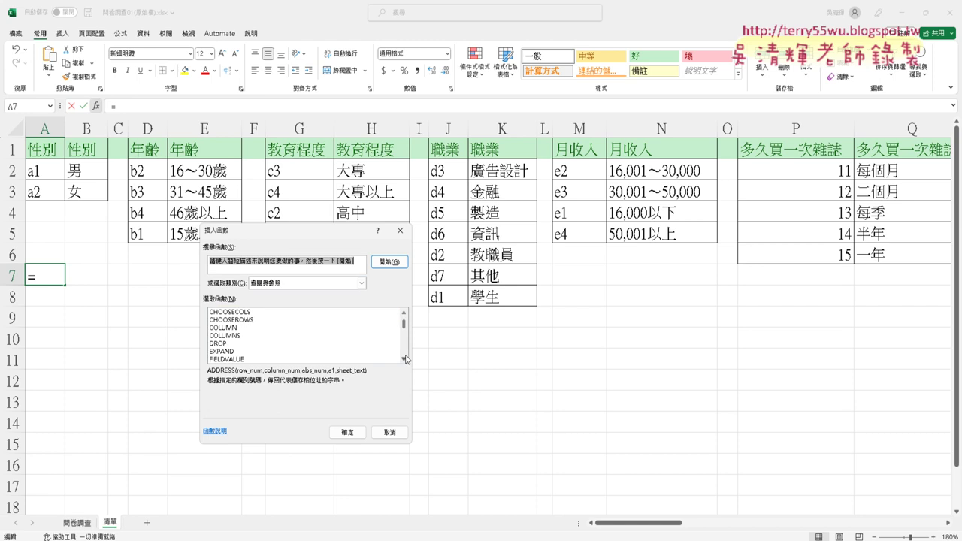
{"action": "left_click", "coordinate": [405, 359]}
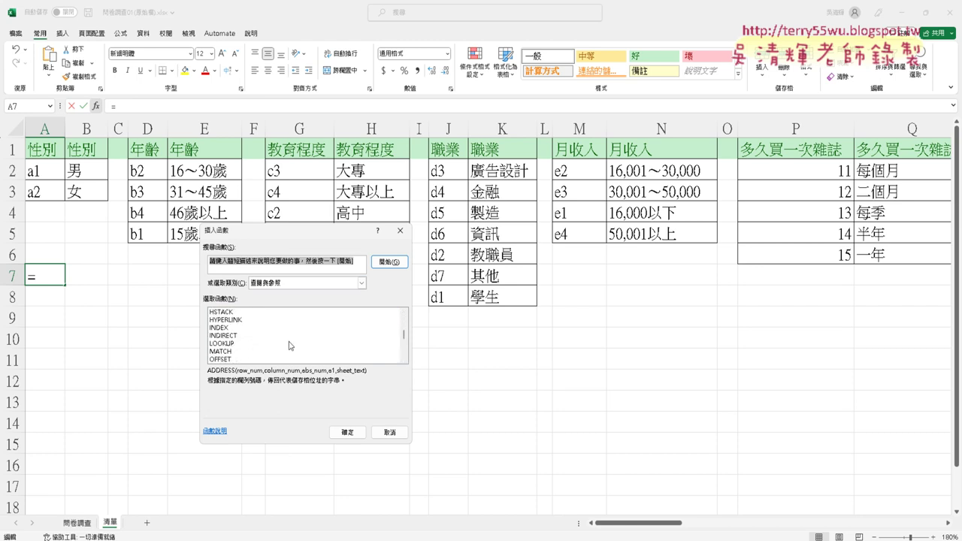
{"action": "left_click", "coordinate": [254, 336]}
{"action": "left_click", "coordinate": [346, 432]}
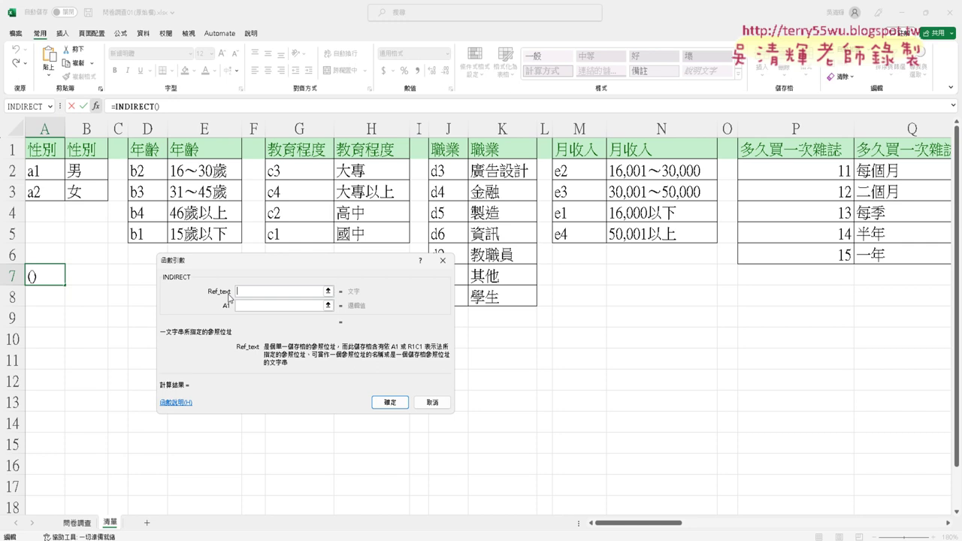
Step: Enter =INDIRECT("性別") in A7 so a1/男 and a2/女 spill into A7:B8
{"action": "type", "text": "\"\""}
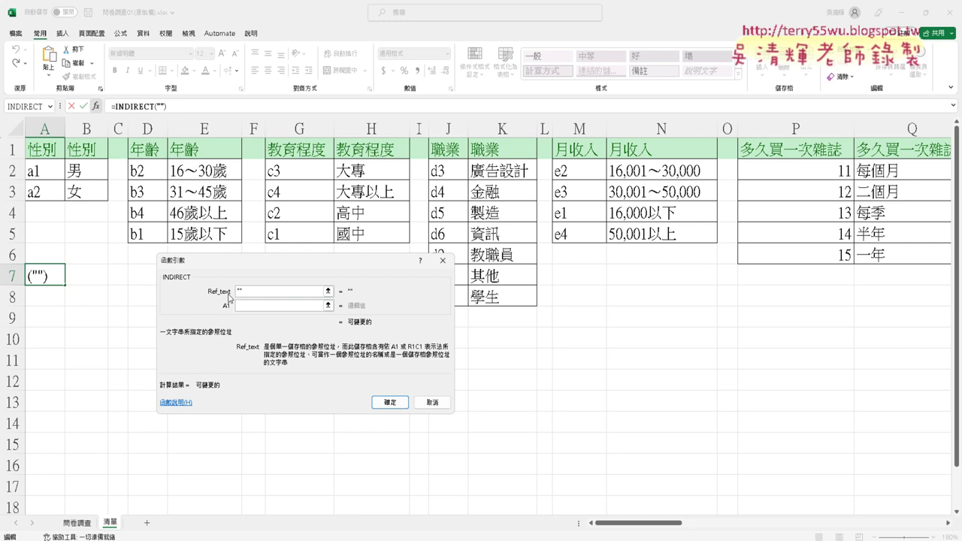
{"action": "key", "text": "Left"}
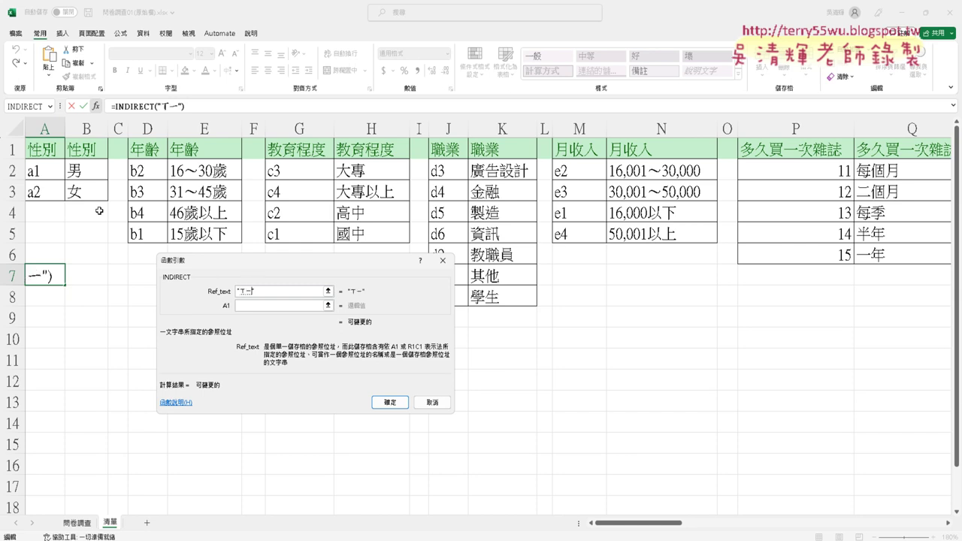
{"action": "type", "text": "姓"}
{"action": "type", "text": "別"}
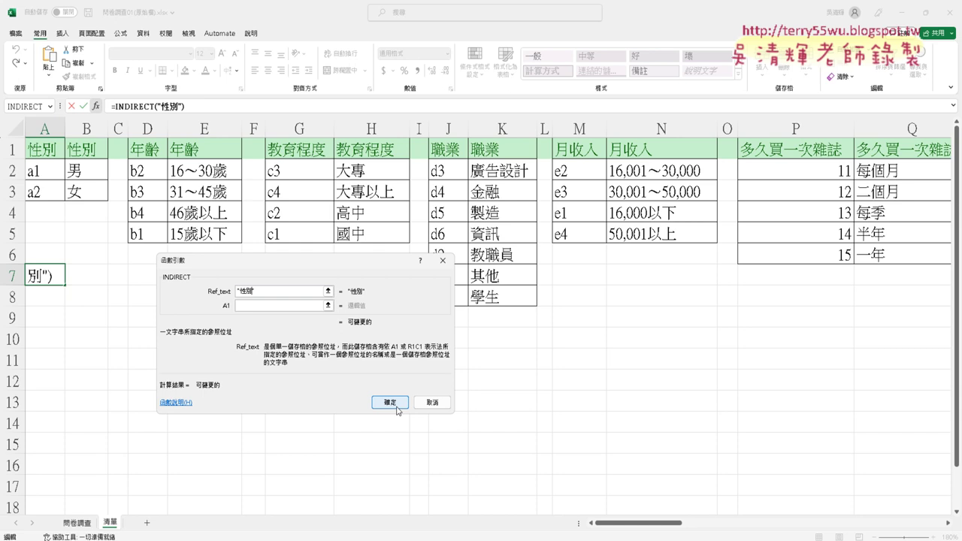
{"action": "left_click", "coordinate": [398, 409]}
{"action": "left_click", "coordinate": [398, 410]}
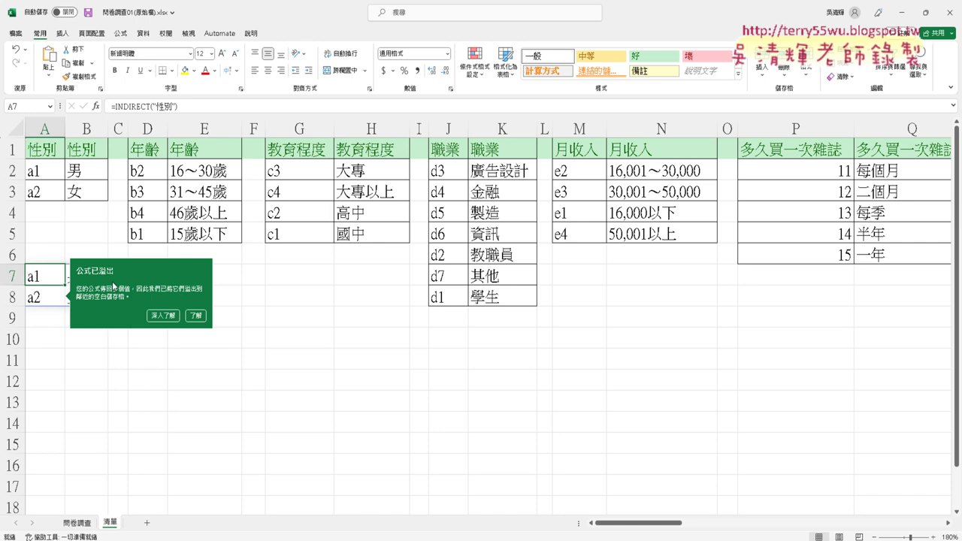
Step: Compare the spilled A7:B8 result with A2:B3 and confirm that range is named 性別
{"action": "left_click", "coordinate": [196, 316]}
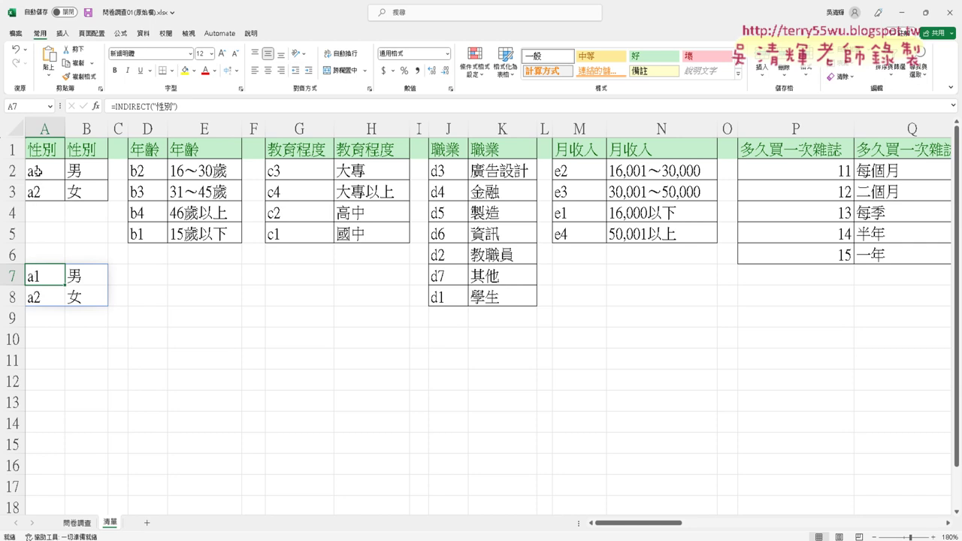
{"action": "left_click_drag", "start_coordinate": [38, 171], "coordinate": [75, 191]}
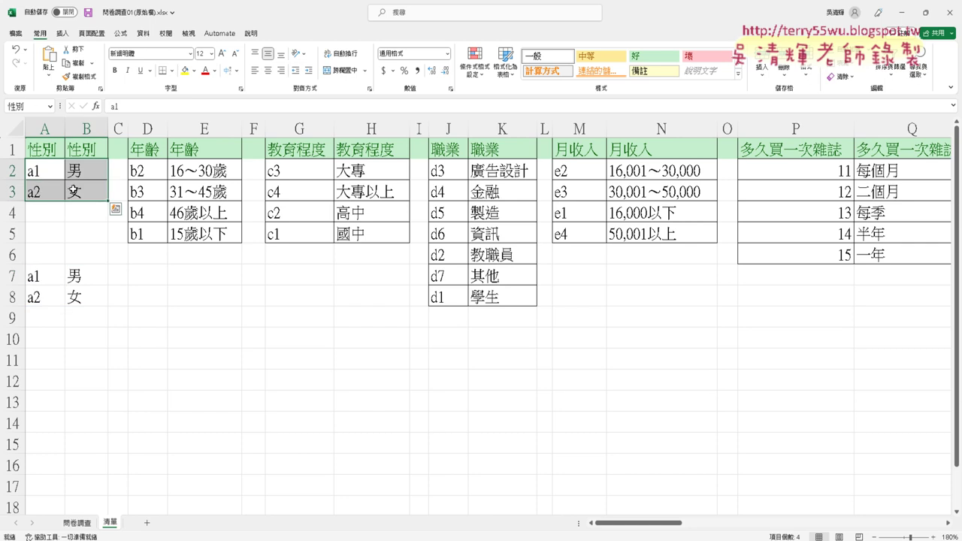
{"action": "left_click", "coordinate": [37, 280]}
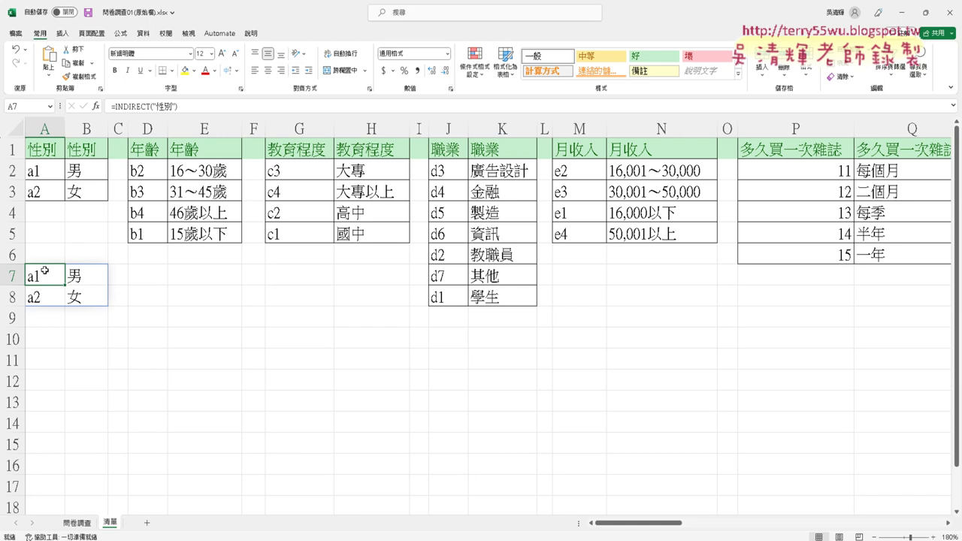
{"action": "left_click_drag", "start_coordinate": [41, 276], "coordinate": [76, 297]}
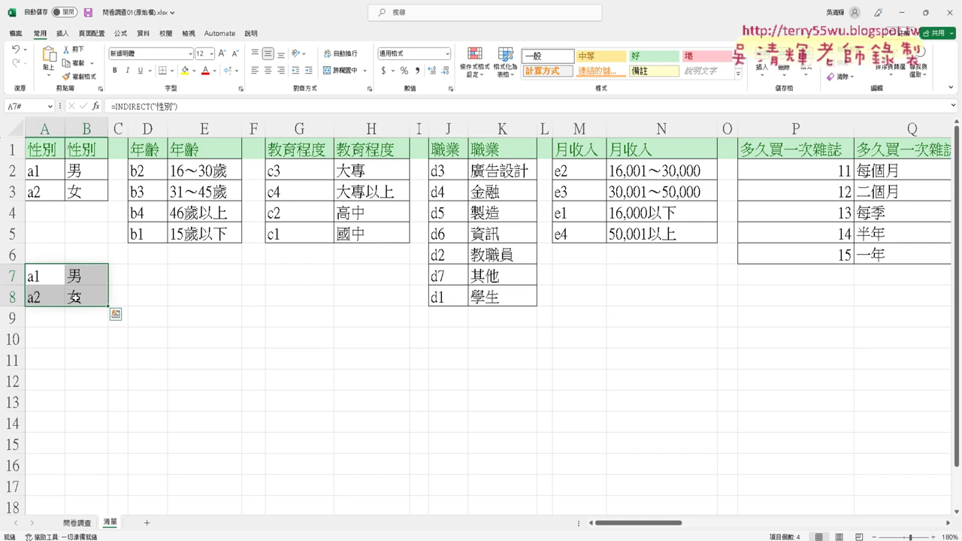
{"action": "left_click", "coordinate": [194, 111]}
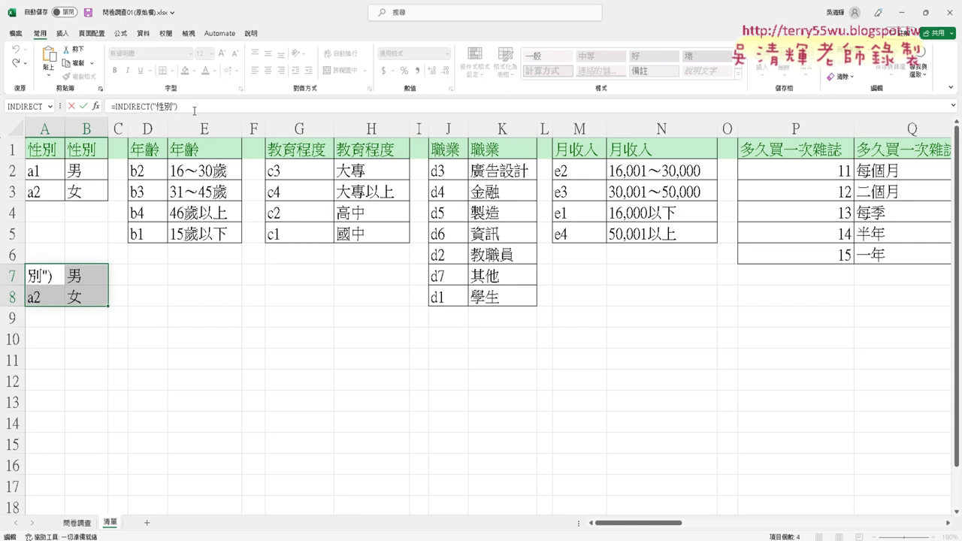
{"action": "key", "text": "Return"}
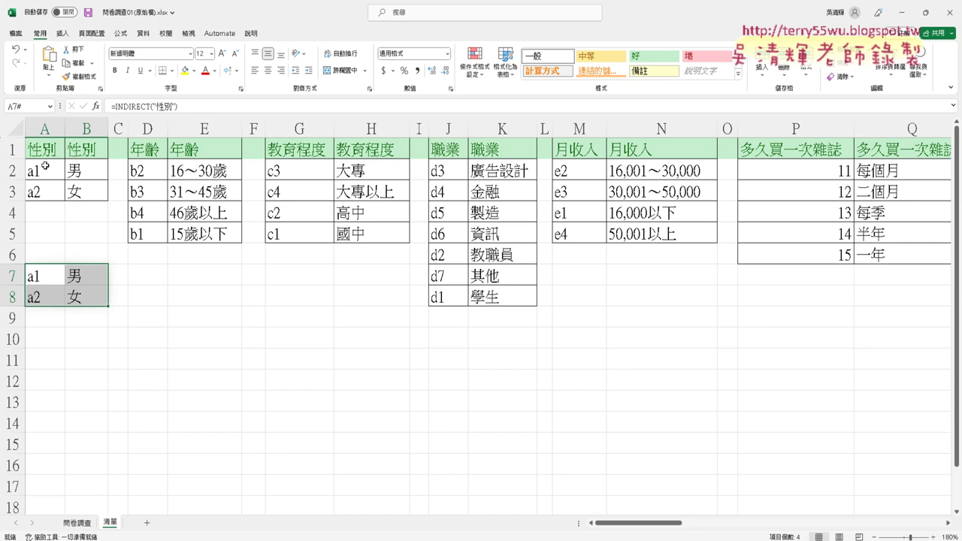
{"action": "left_click_drag", "start_coordinate": [44, 166], "coordinate": [85, 193]}
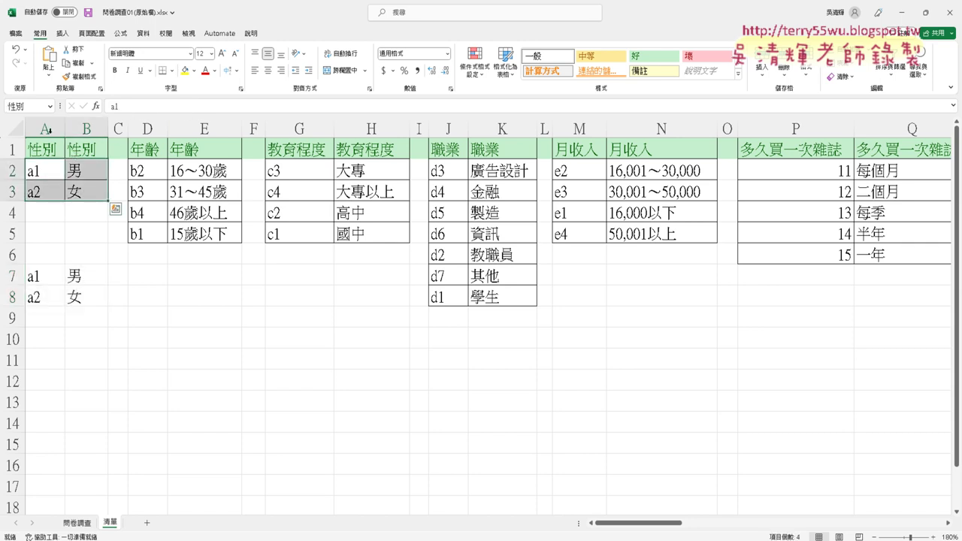
{"action": "left_click", "coordinate": [28, 106]}
Step: Inspect C2's VLOOKUP arguments on 問卷調查 to see its 性別 Table_array, without changes
{"action": "left_click", "coordinate": [82, 523]}
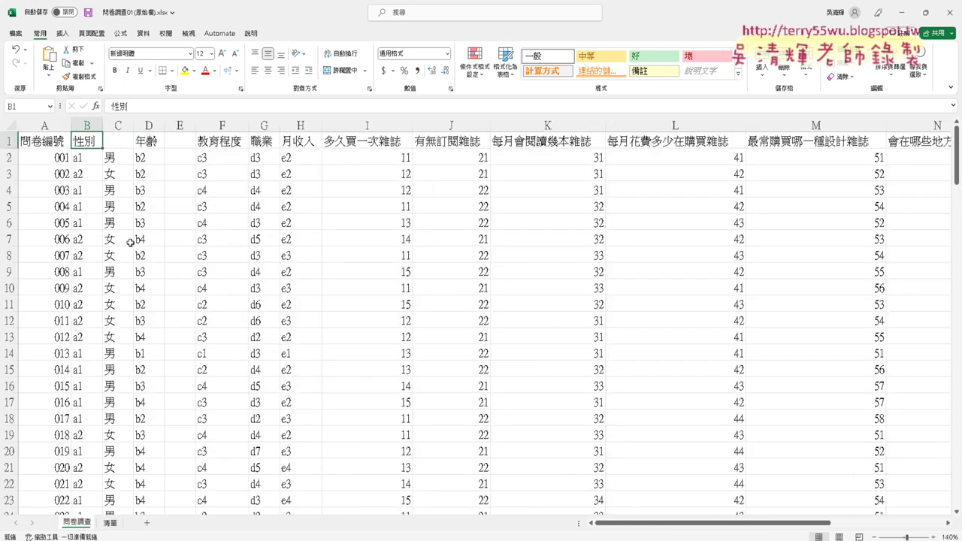
{"action": "left_click", "coordinate": [117, 160]}
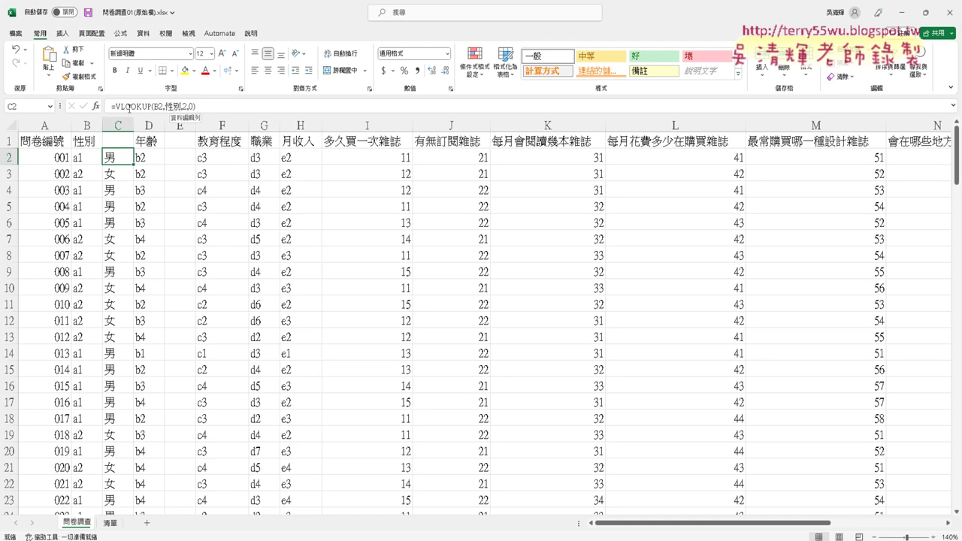
{"action": "double_click", "coordinate": [121, 148]}
{"action": "key", "text": "ctrl+a"}
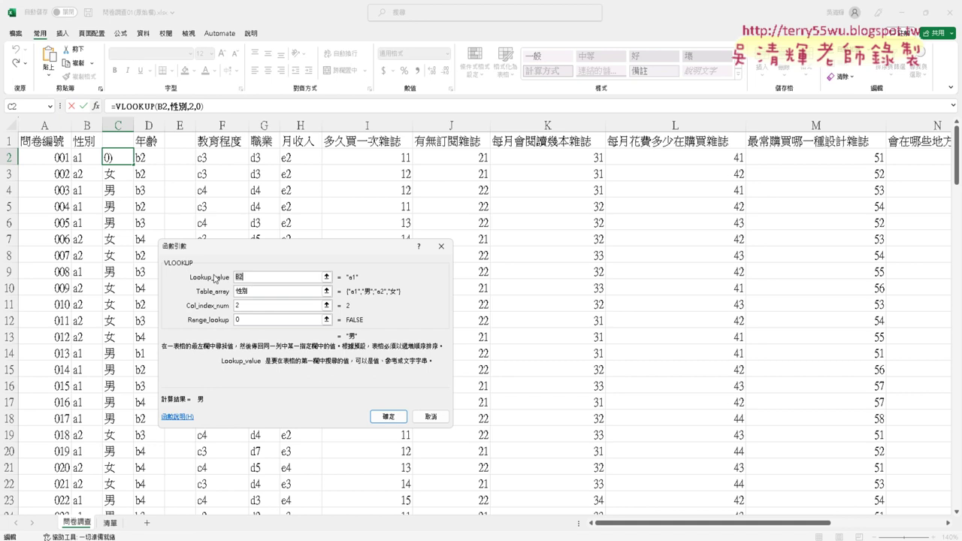
{"action": "left_click", "coordinate": [251, 291]}
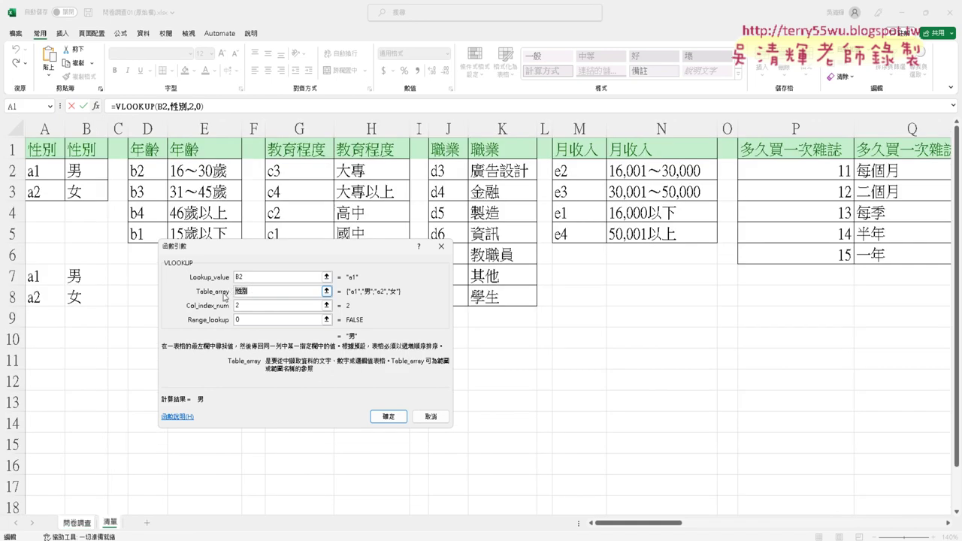
{"action": "left_click", "coordinate": [426, 415]}
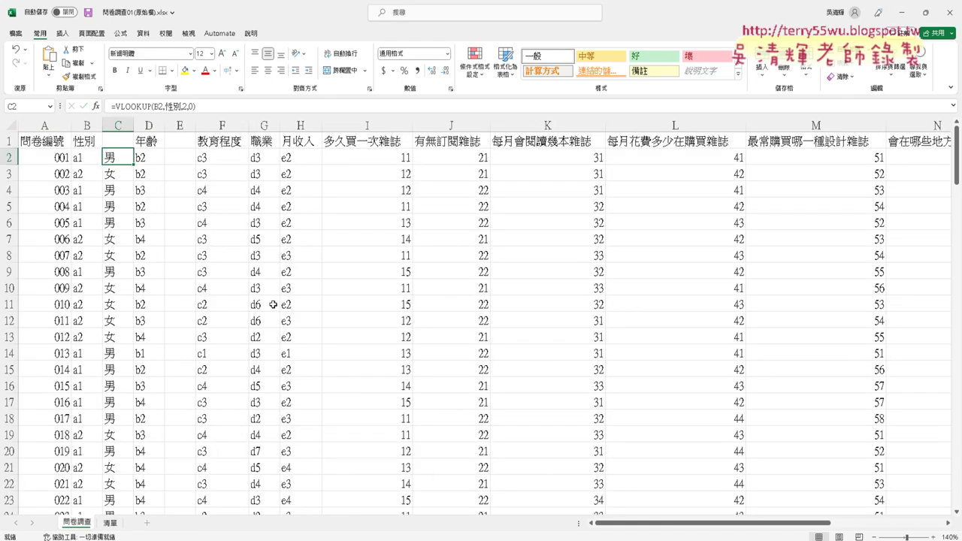
Step: Delete the INDIRECT demo result from A7:B8 on the 清單 sheet
{"action": "left_click", "coordinate": [111, 524]}
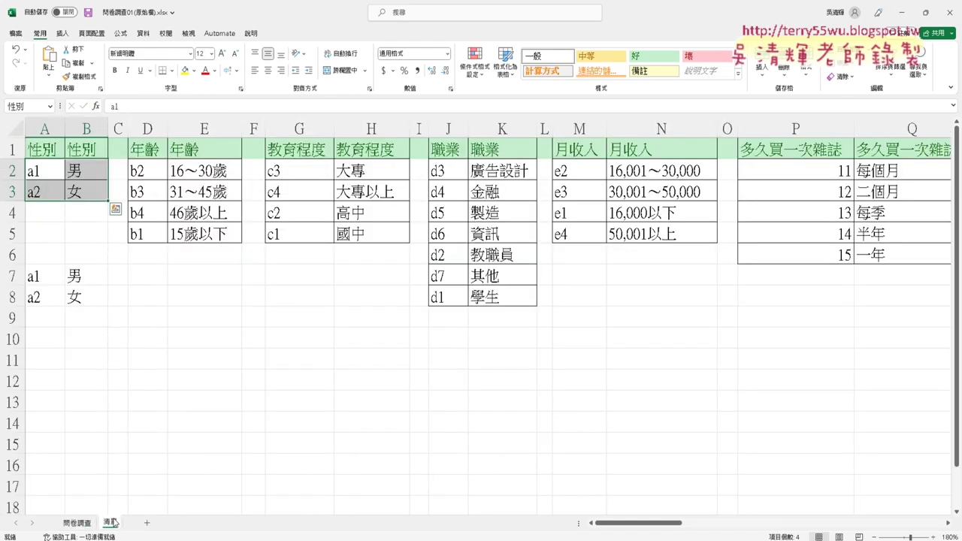
{"action": "left_click_drag", "start_coordinate": [42, 278], "coordinate": [79, 296]}
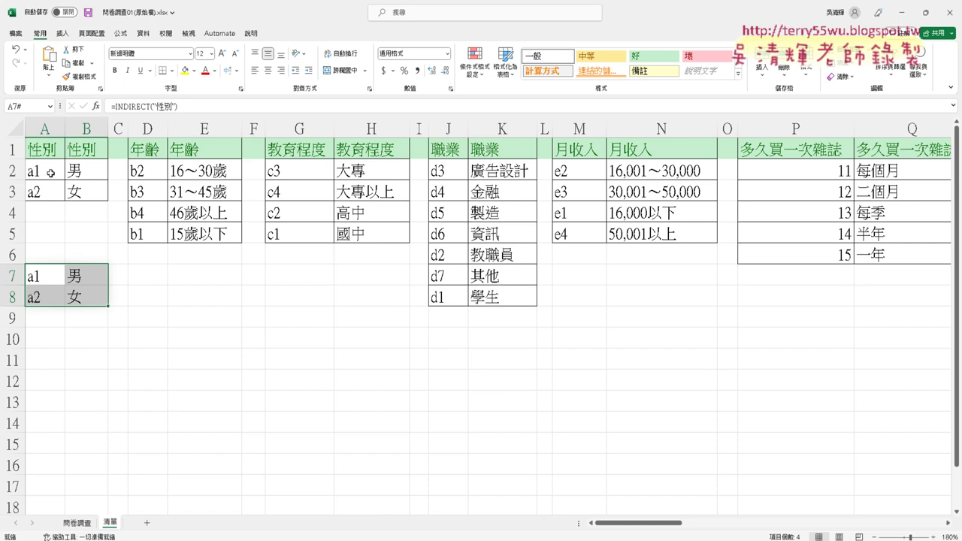
{"action": "key", "text": "Delete"}
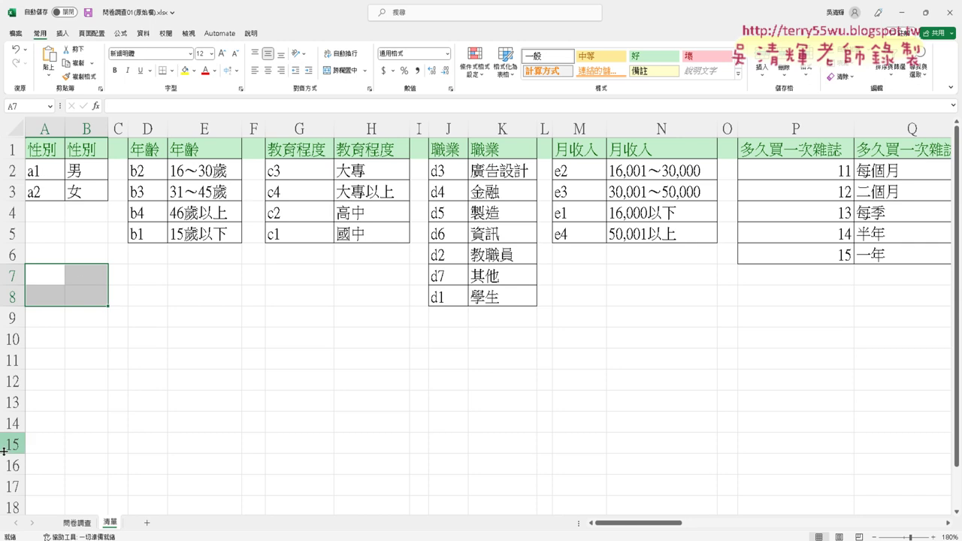
Step: Return to 問卷調查 and check C2's =VLOOKUP(B2,性別,2,0) producing 男/女 in column C
{"action": "left_click", "coordinate": [80, 524]}
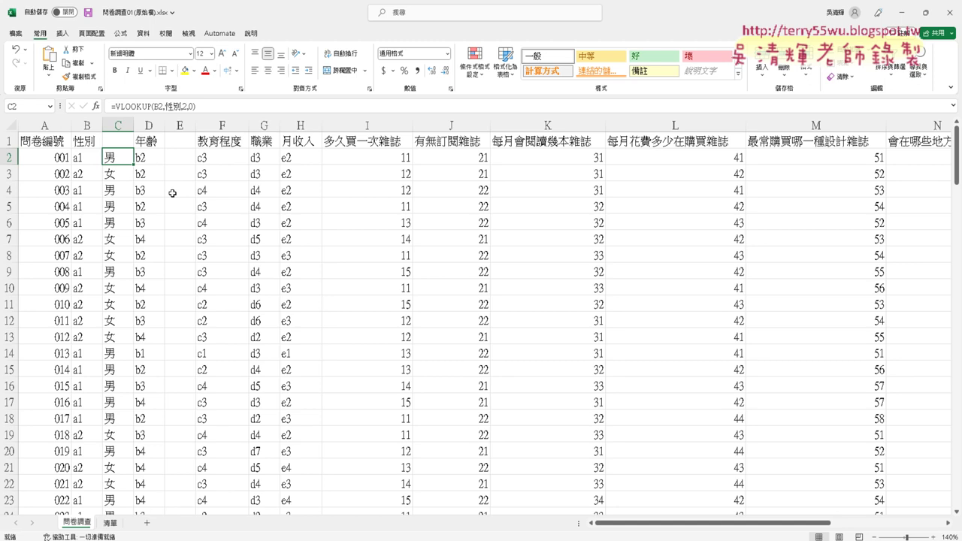
{"action": "left_click", "coordinate": [117, 122]}
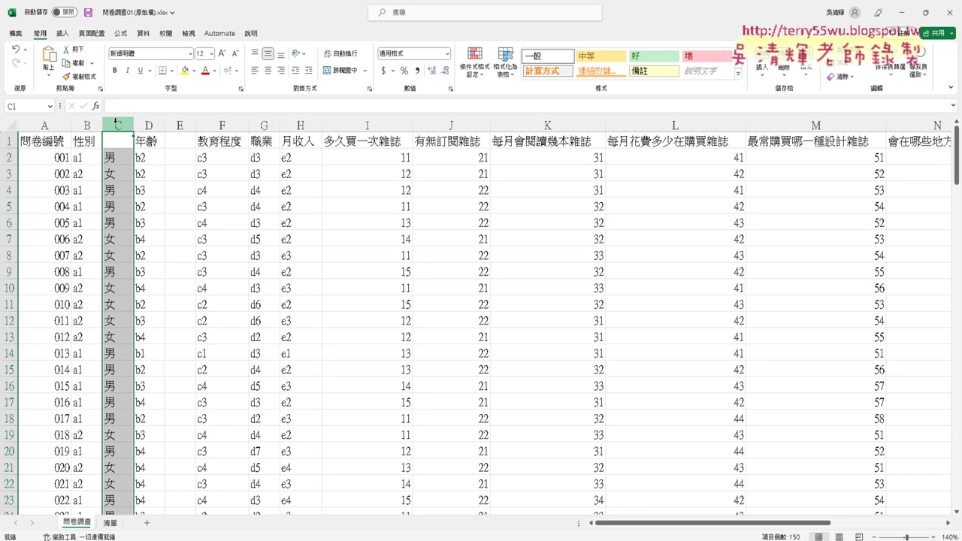
{"action": "left_click", "coordinate": [125, 159]}
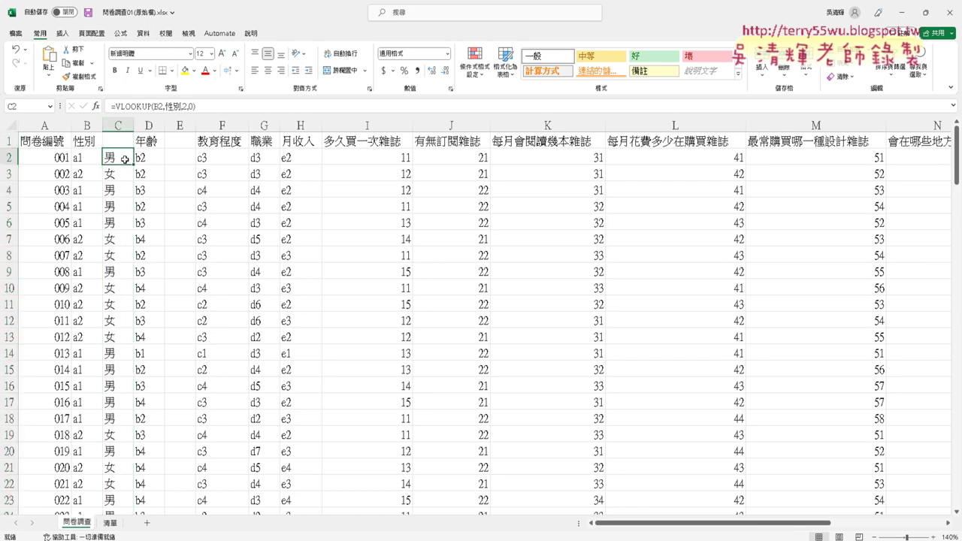